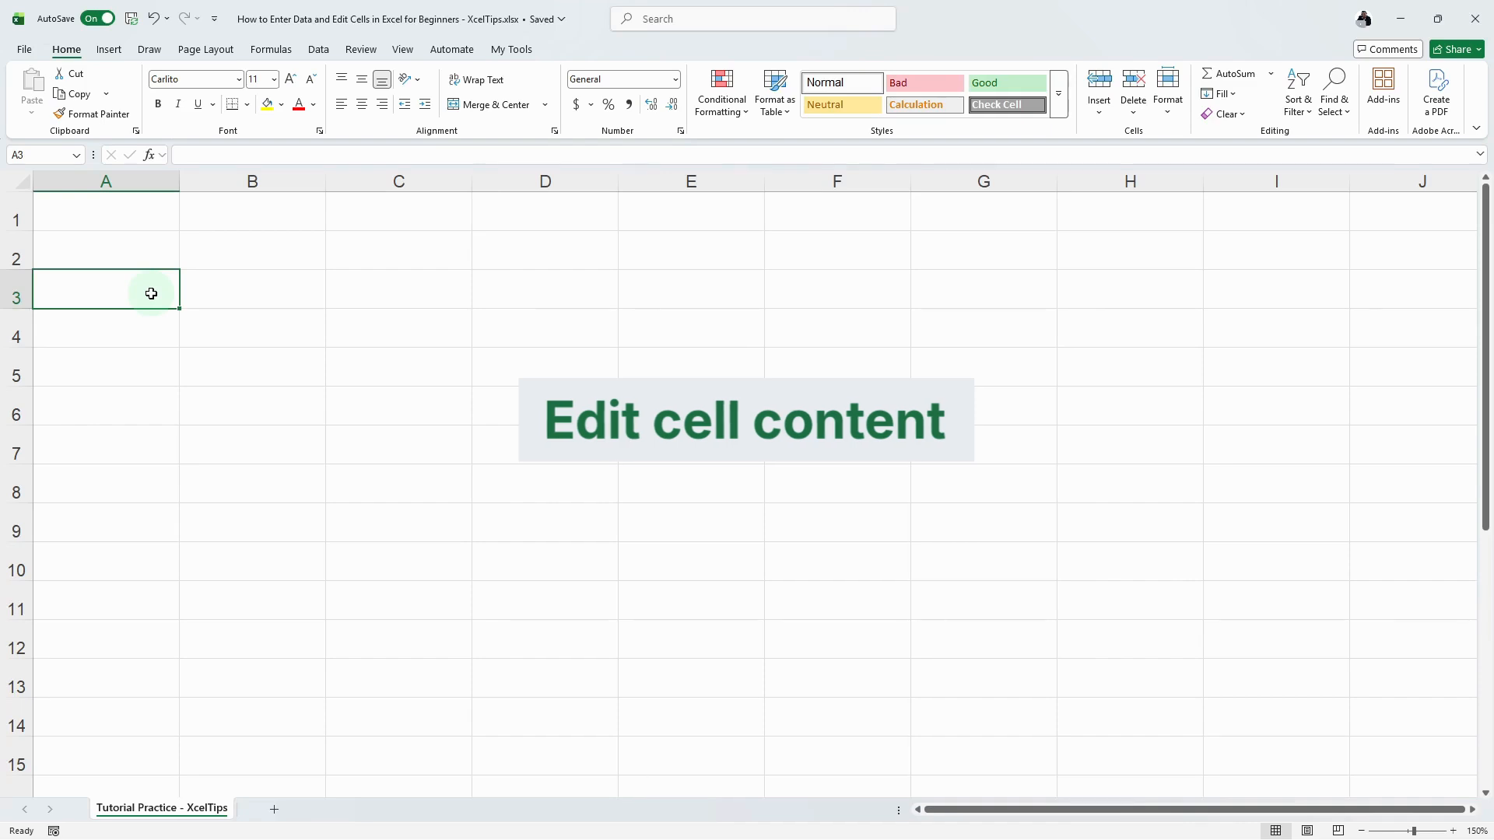
# Enter the headers Name, Department and Date in cells A1 to C1 and make them bold
pyautogui.click(127, 218)
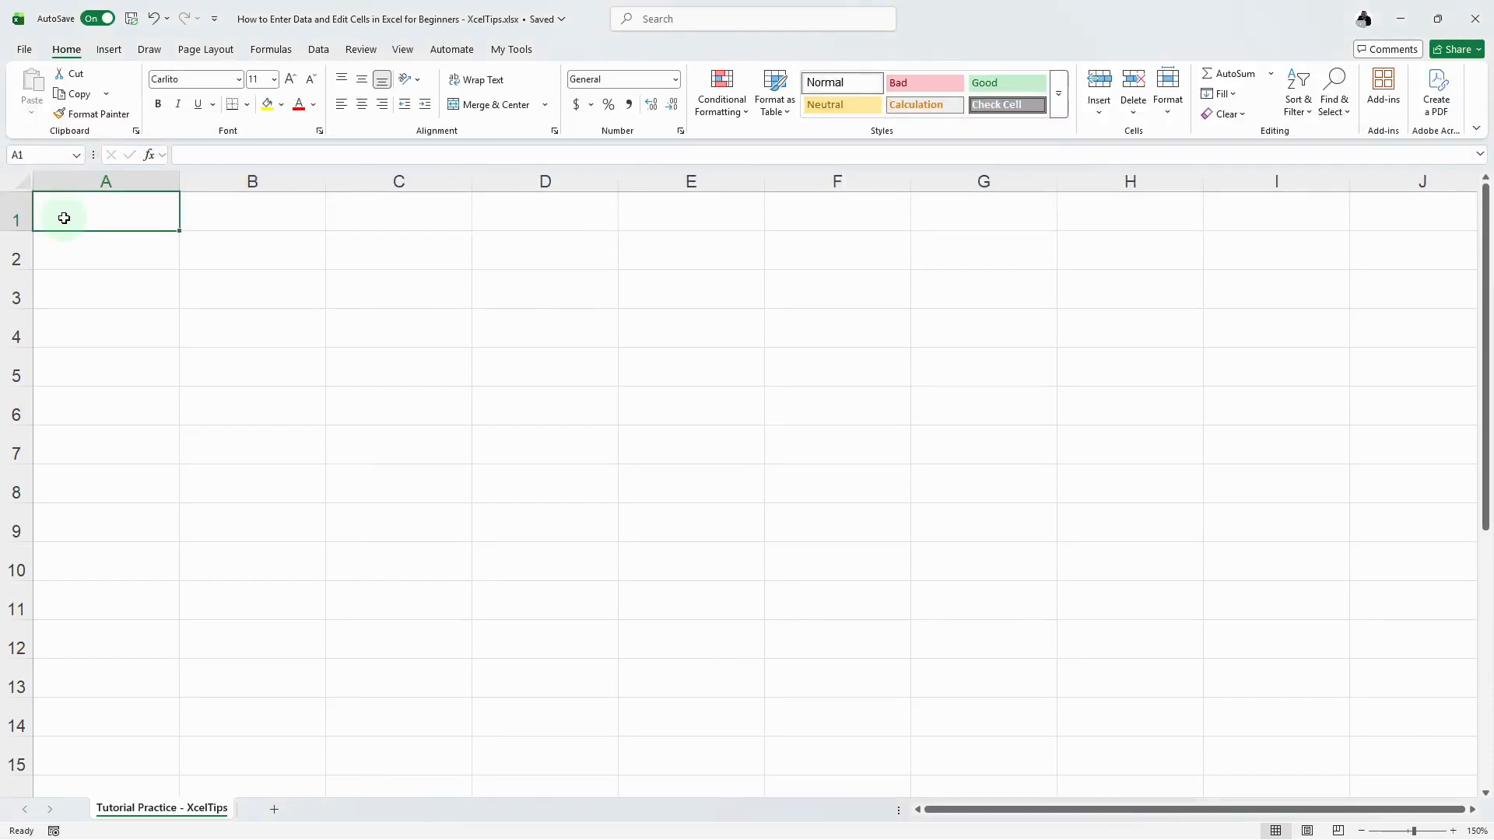
pyautogui.write('Name')
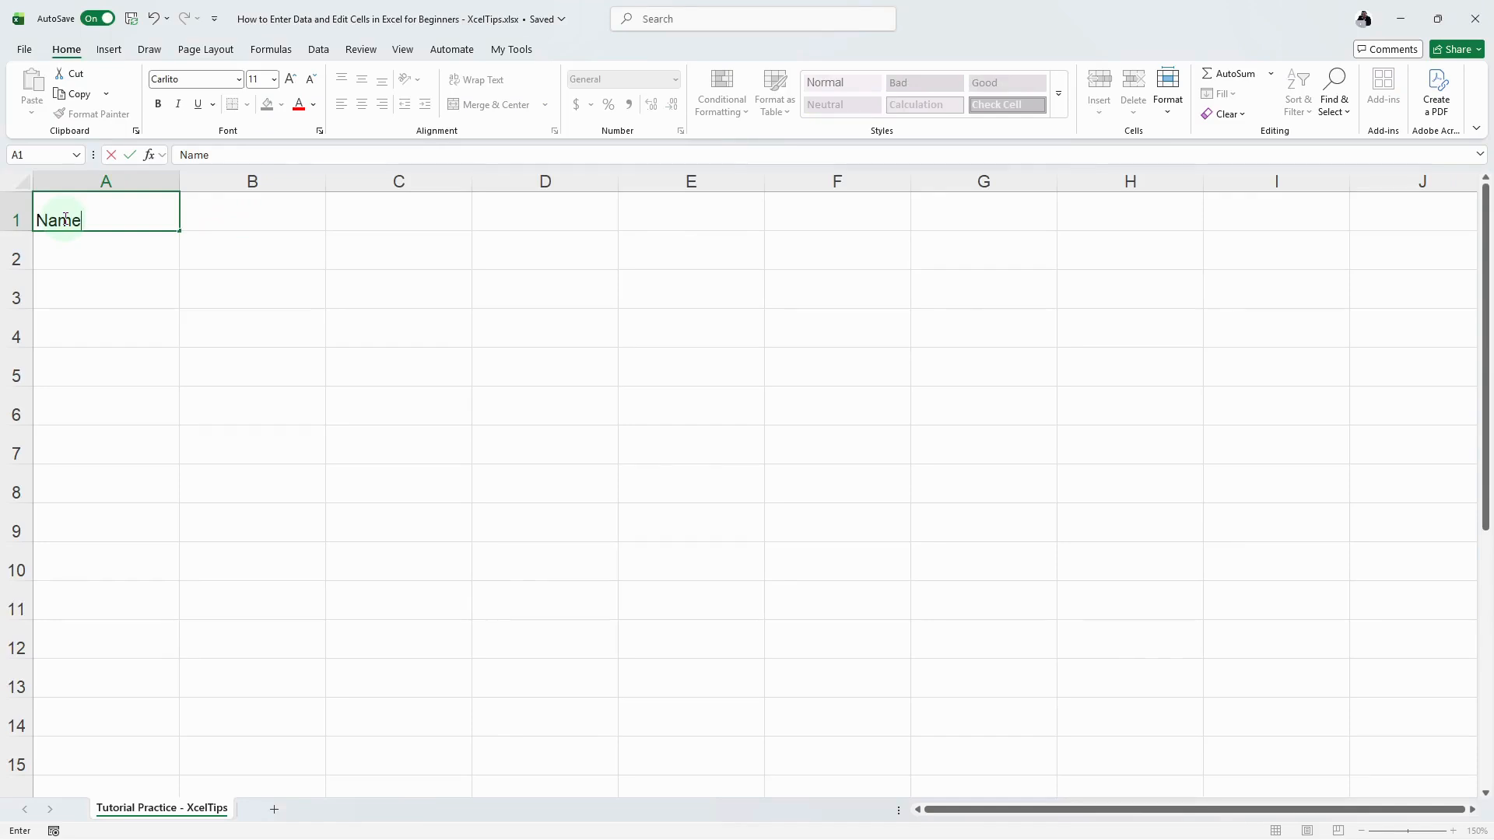
pyautogui.press('Tab')
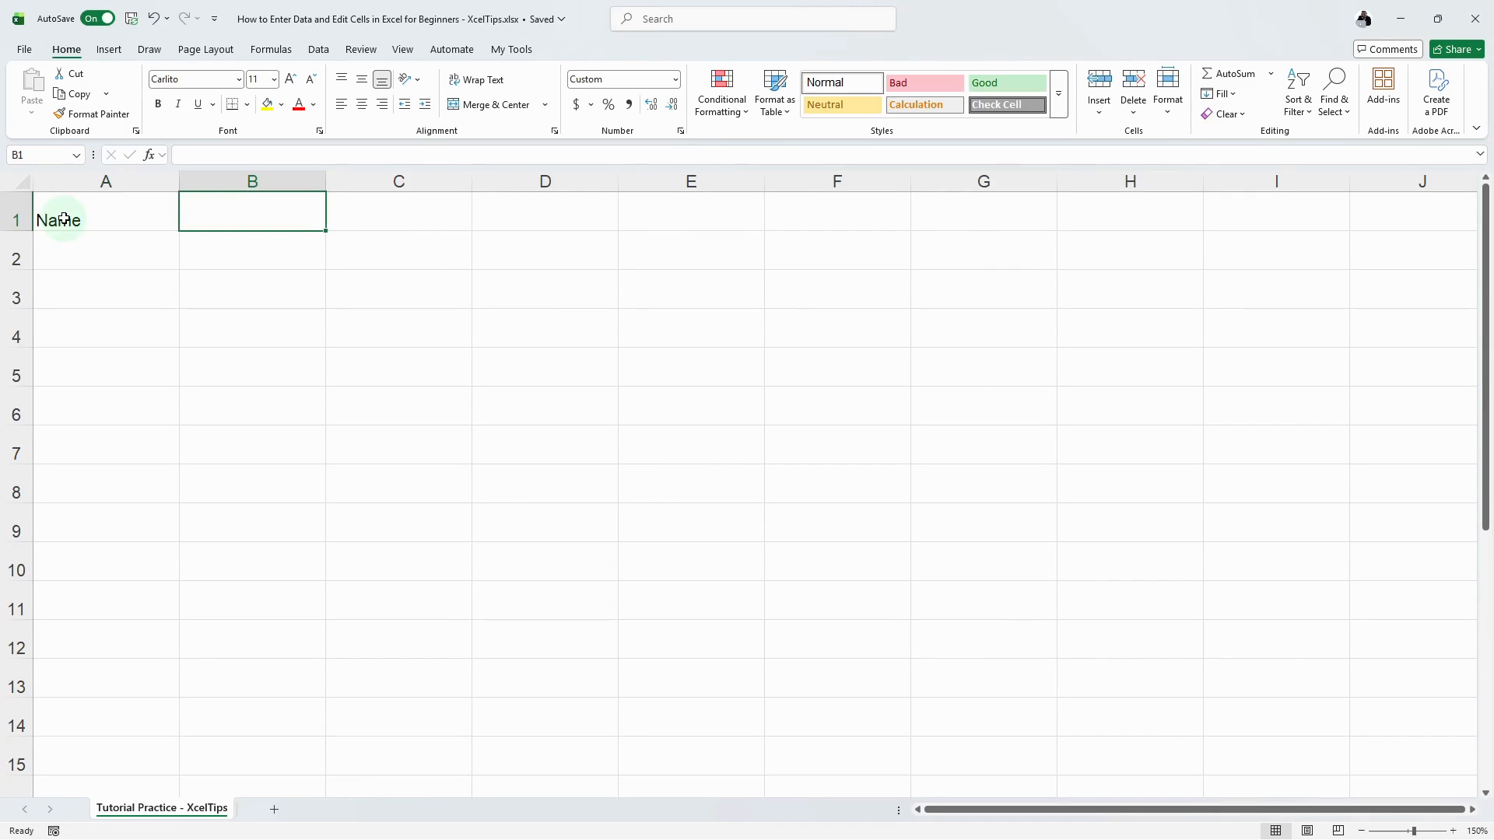
pyautogui.write('Department')
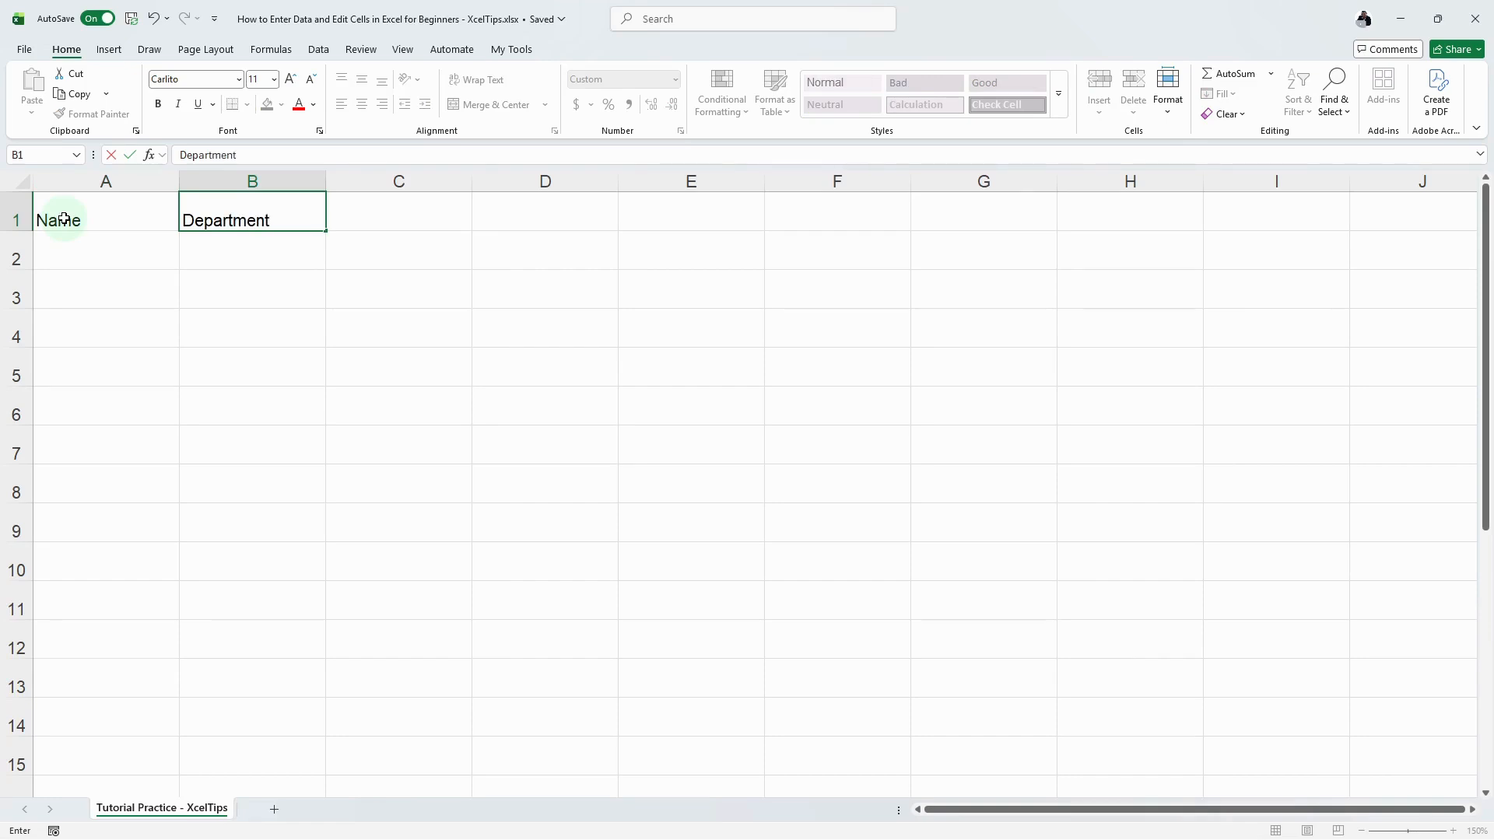
pyautogui.press('Tab')
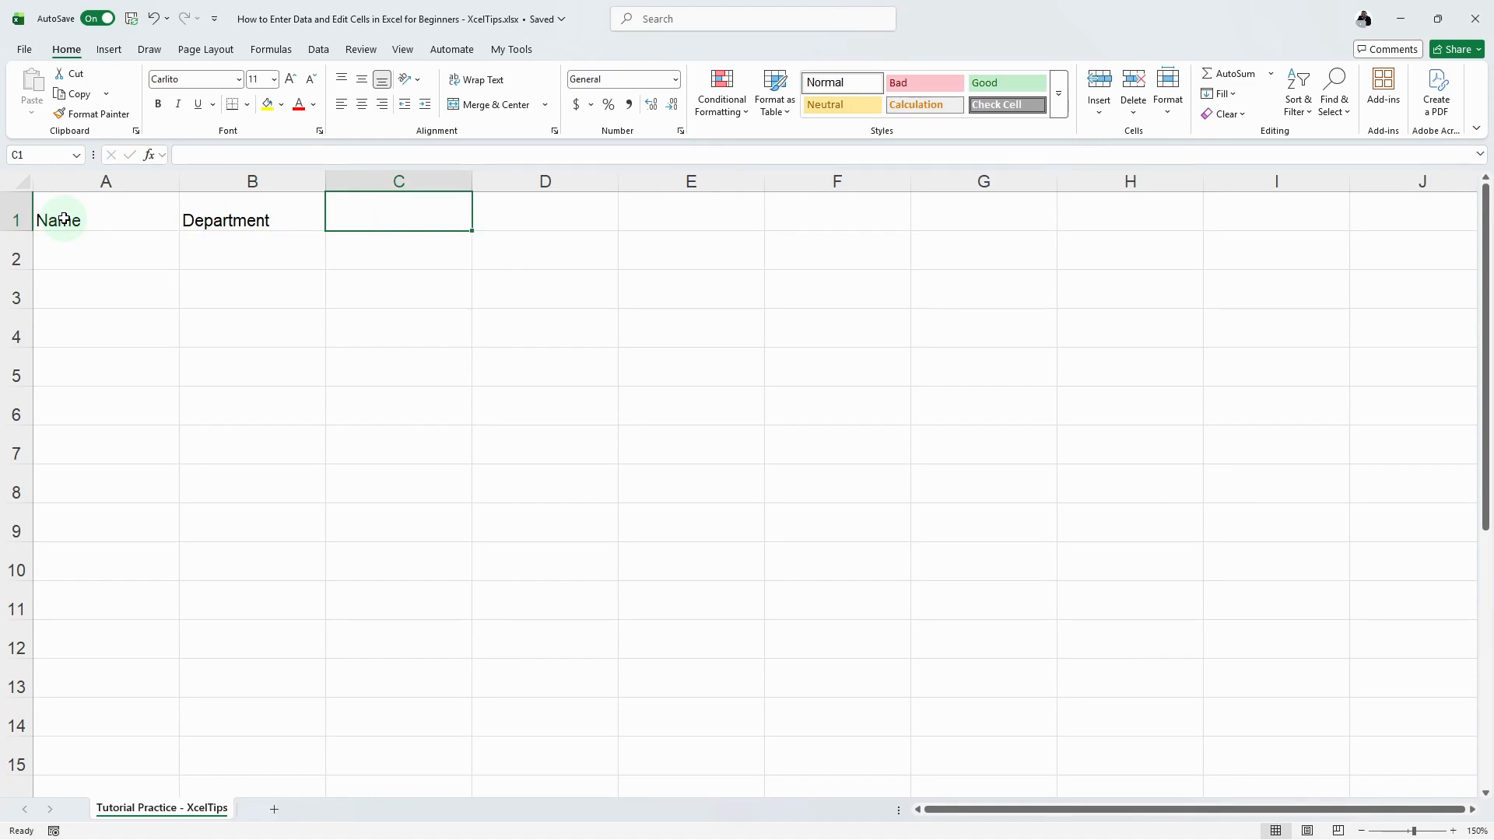
pyautogui.write('Date')
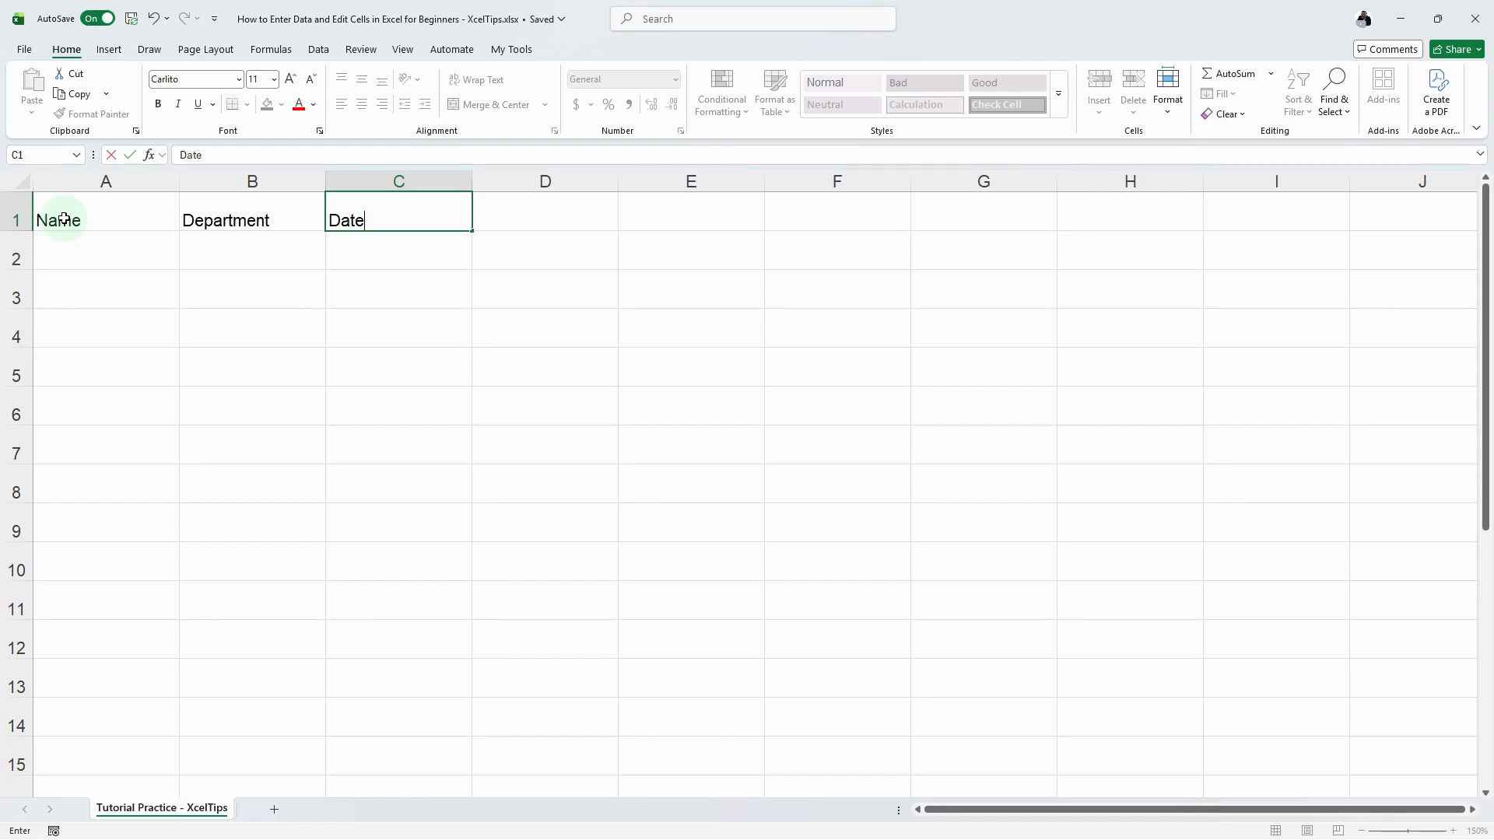
pyautogui.press('Return')
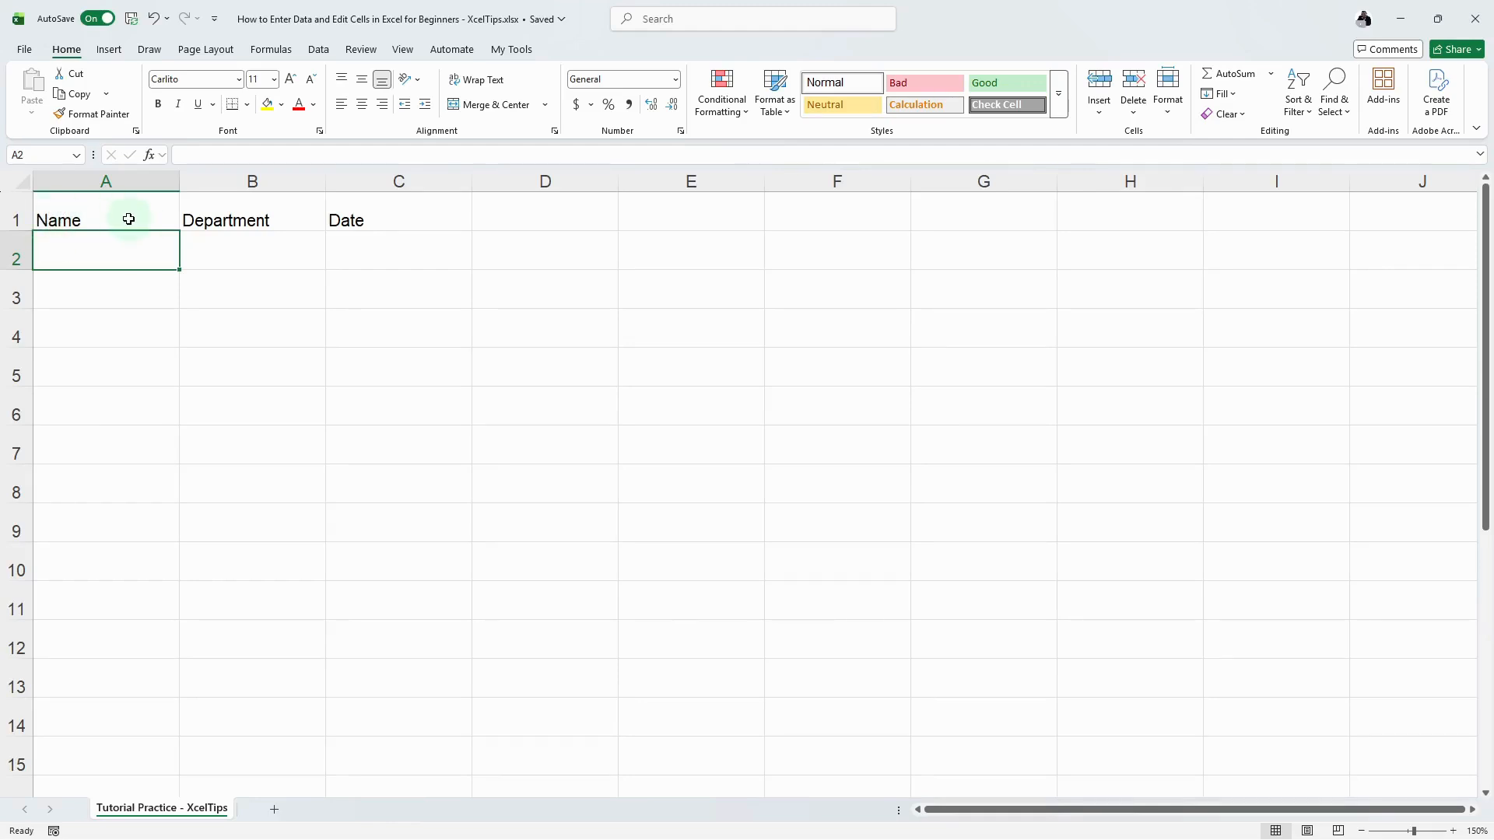
pyautogui.moveTo(87, 214); pyautogui.dragTo(383, 218)
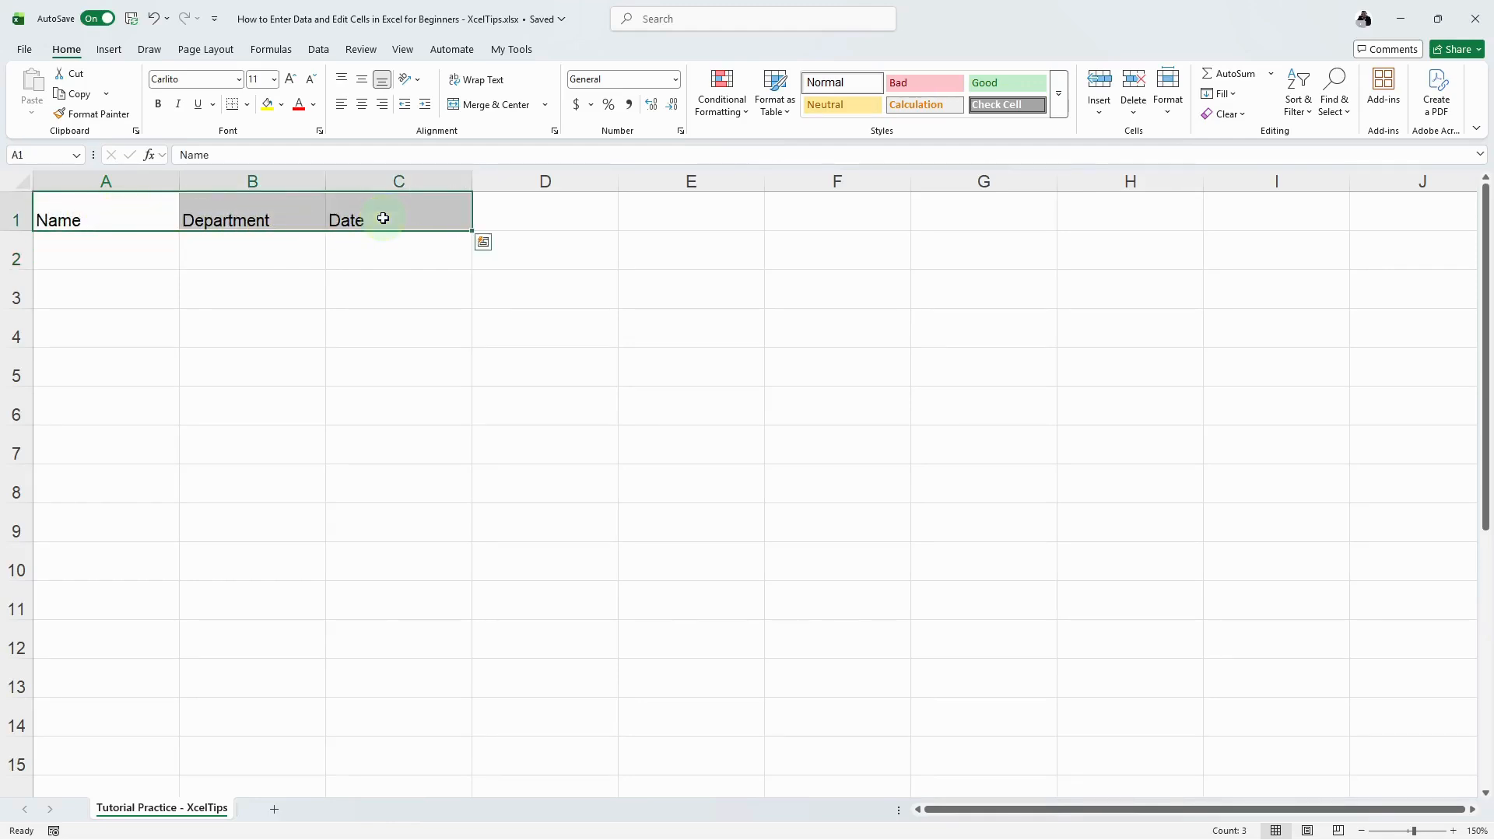
pyautogui.click(159, 111)
# Fill in row 2 with the first employee's full name, the department Sales and the date April 24, 2026
pyautogui.click(101, 245)
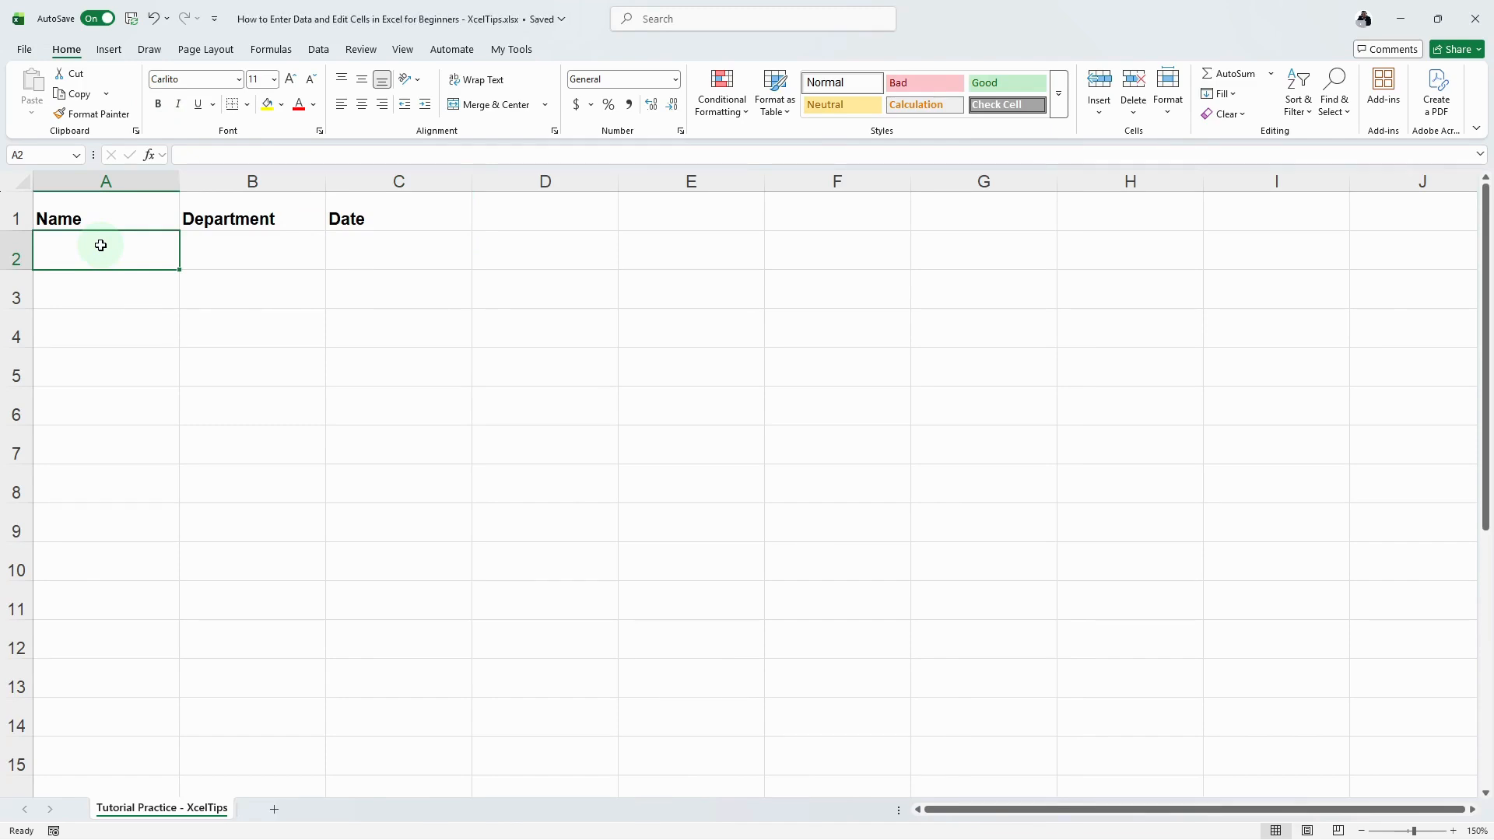
pyautogui.write('Emma')
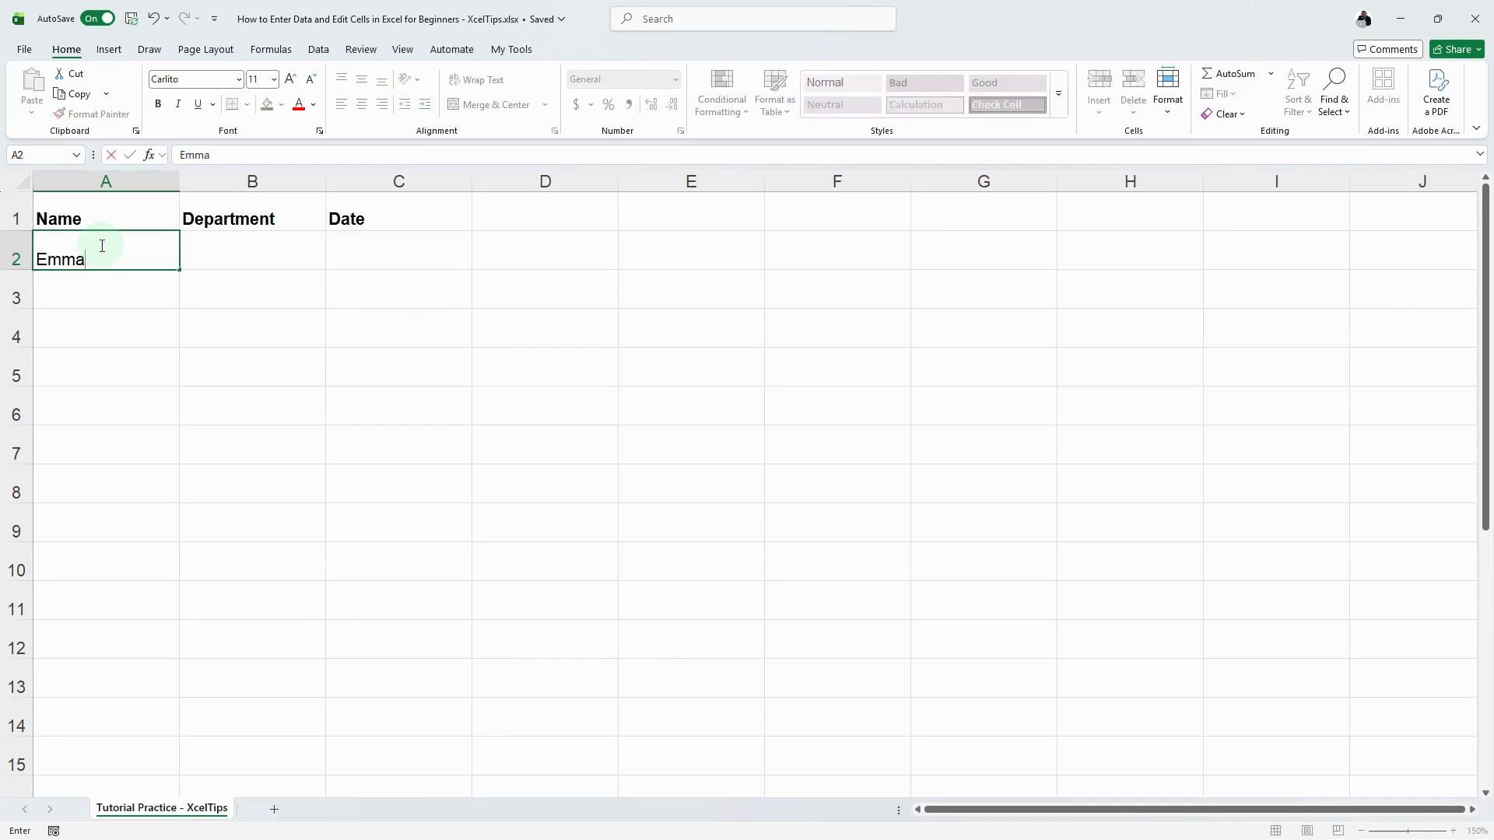
pyautogui.write(' Reed')
pyautogui.press('Tab')
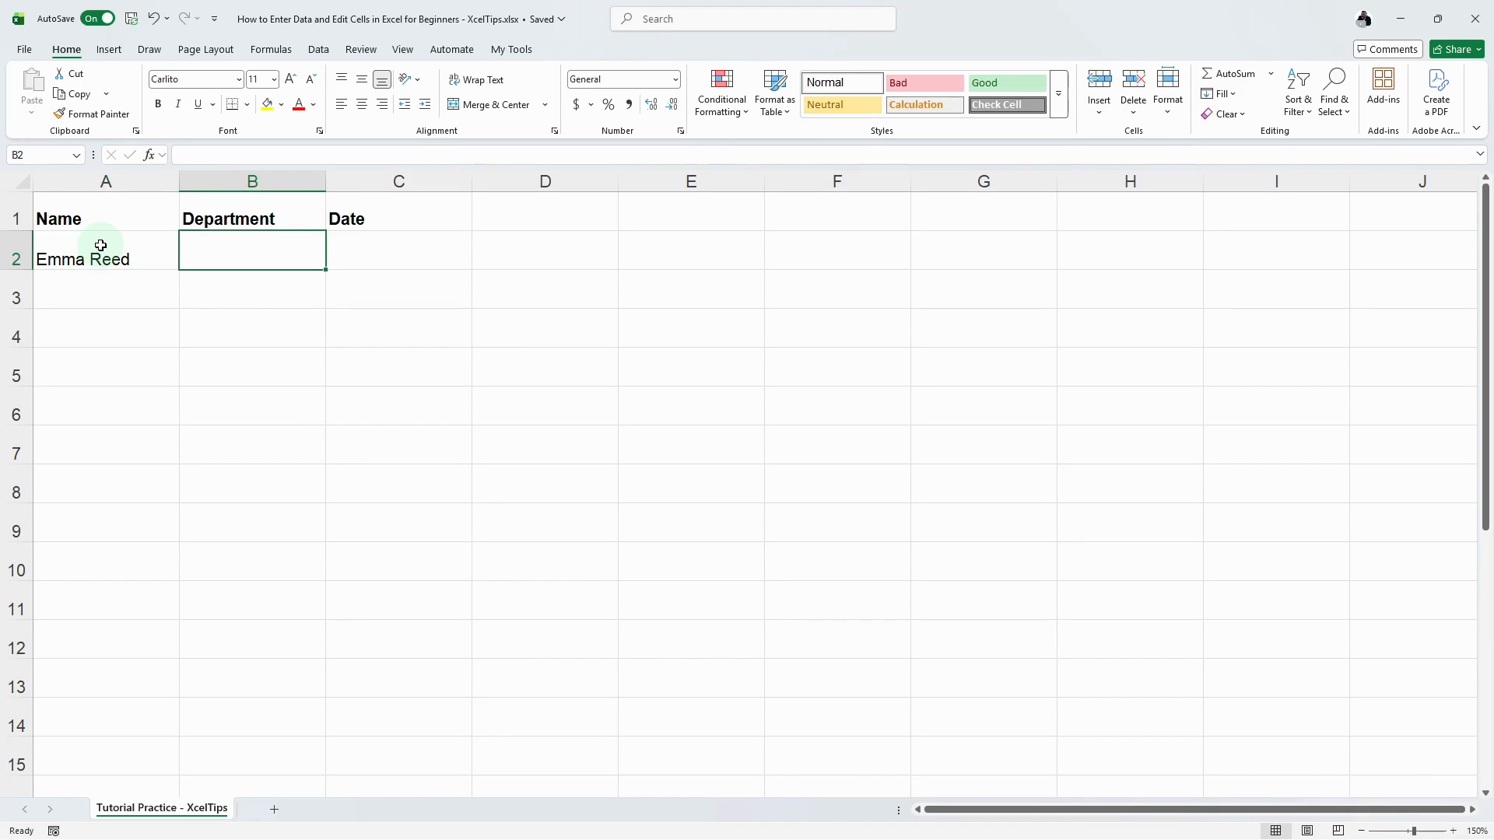
pyautogui.write('Sales')
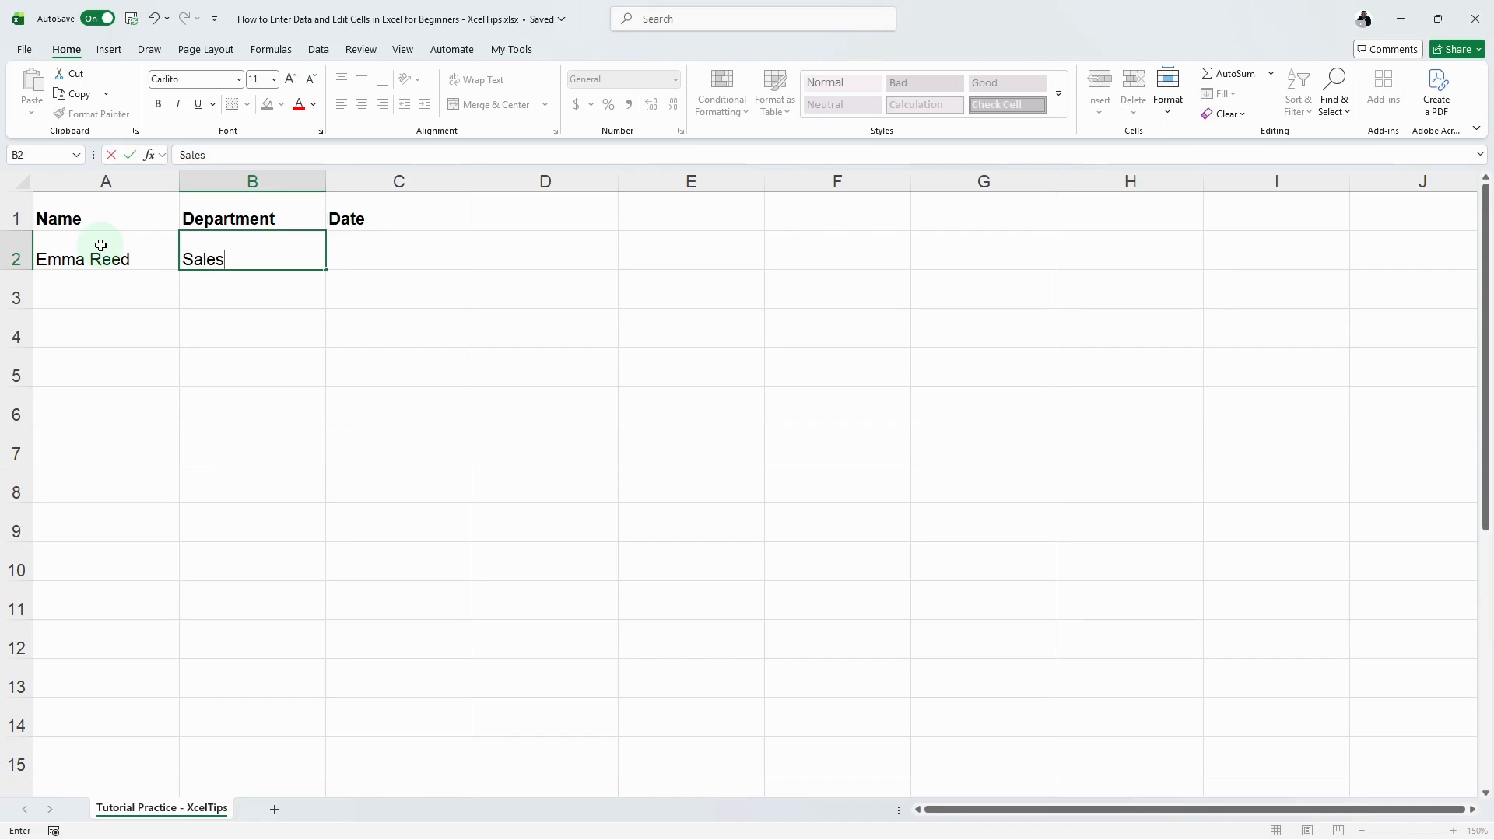
pyautogui.press('Tab')
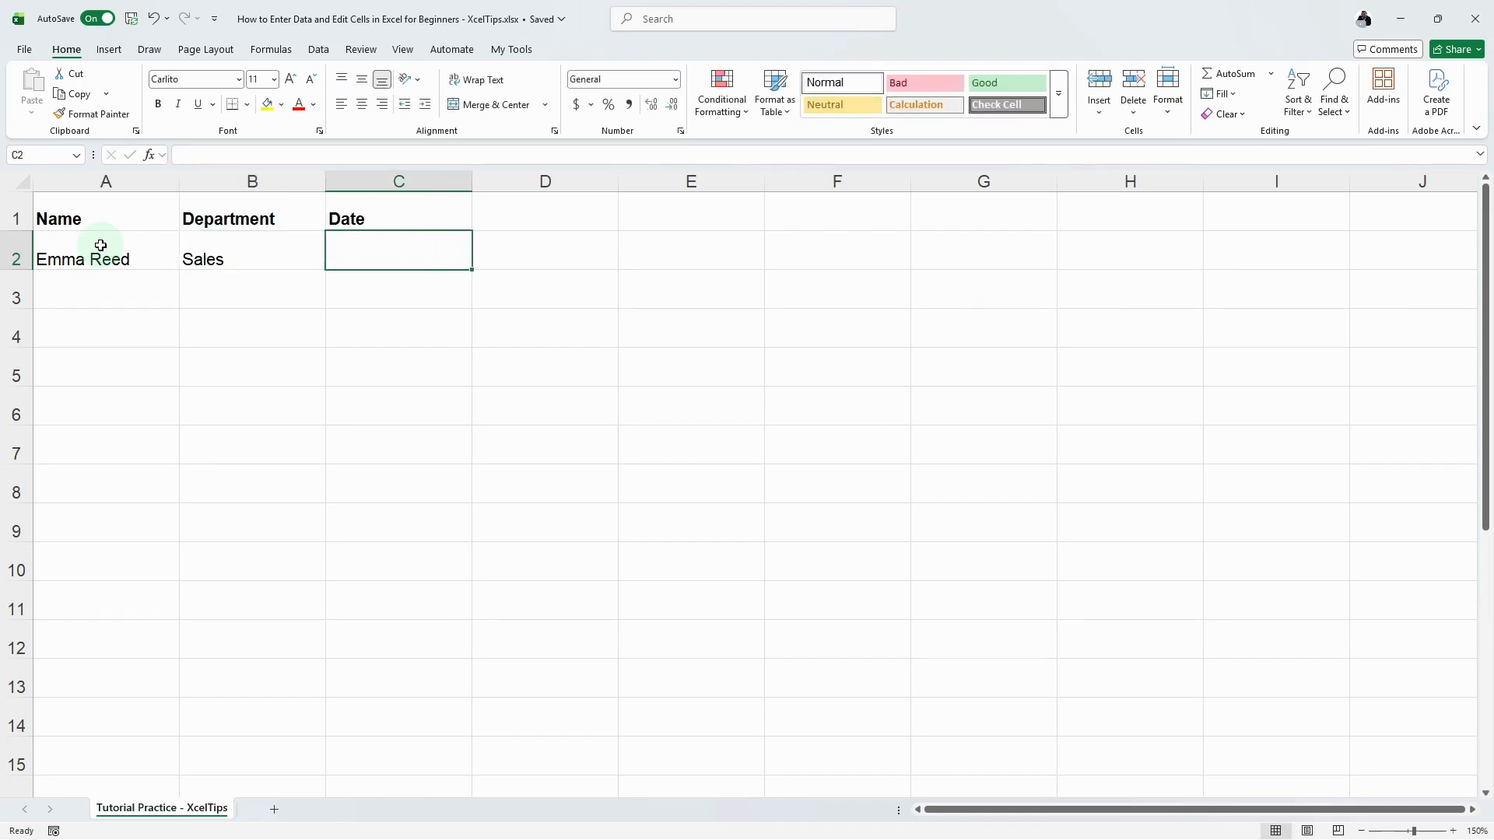
pyautogui.write('A')
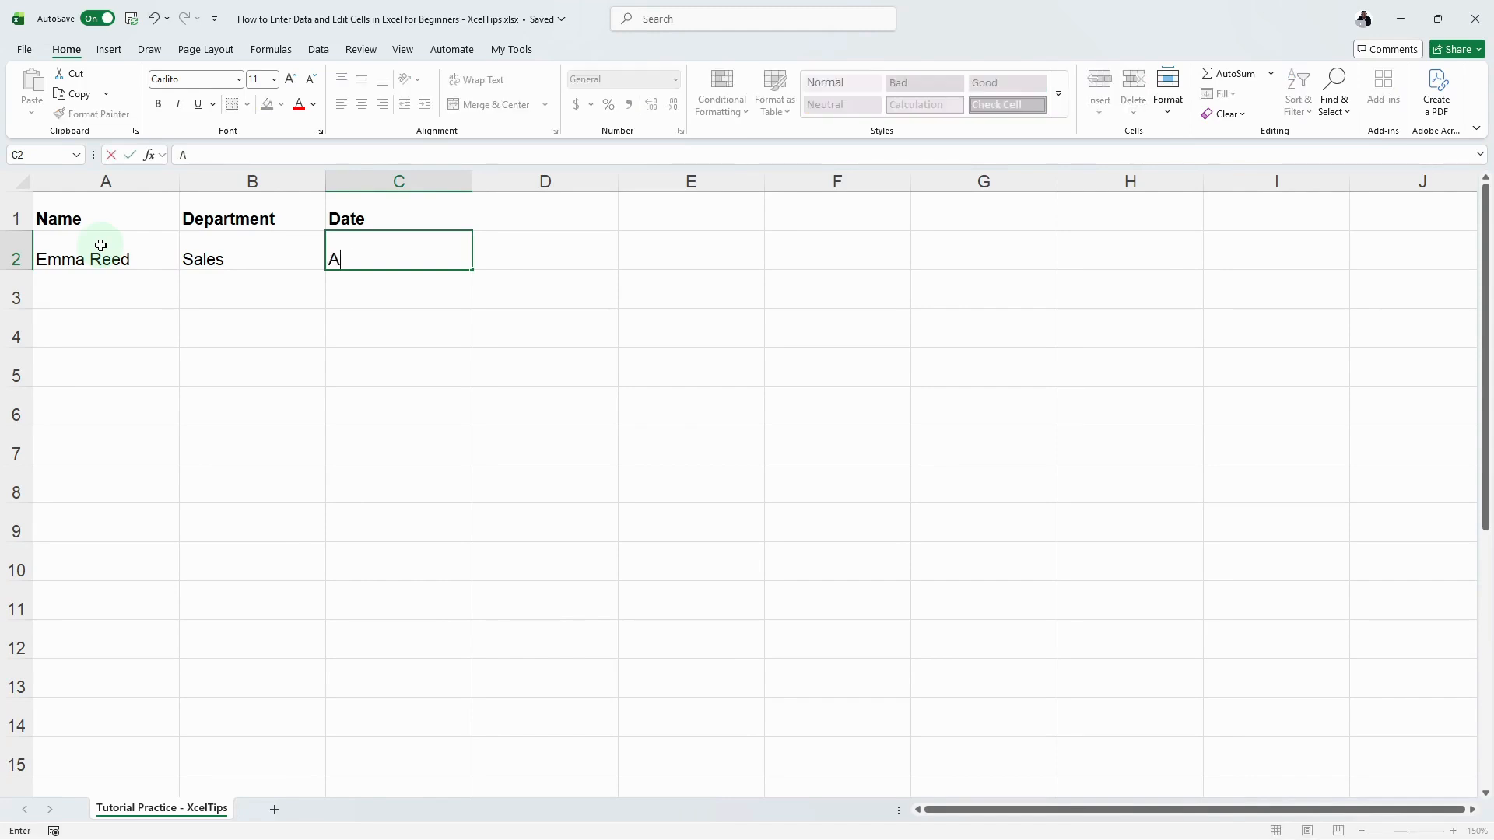
pyautogui.write('pril 24, 2026')
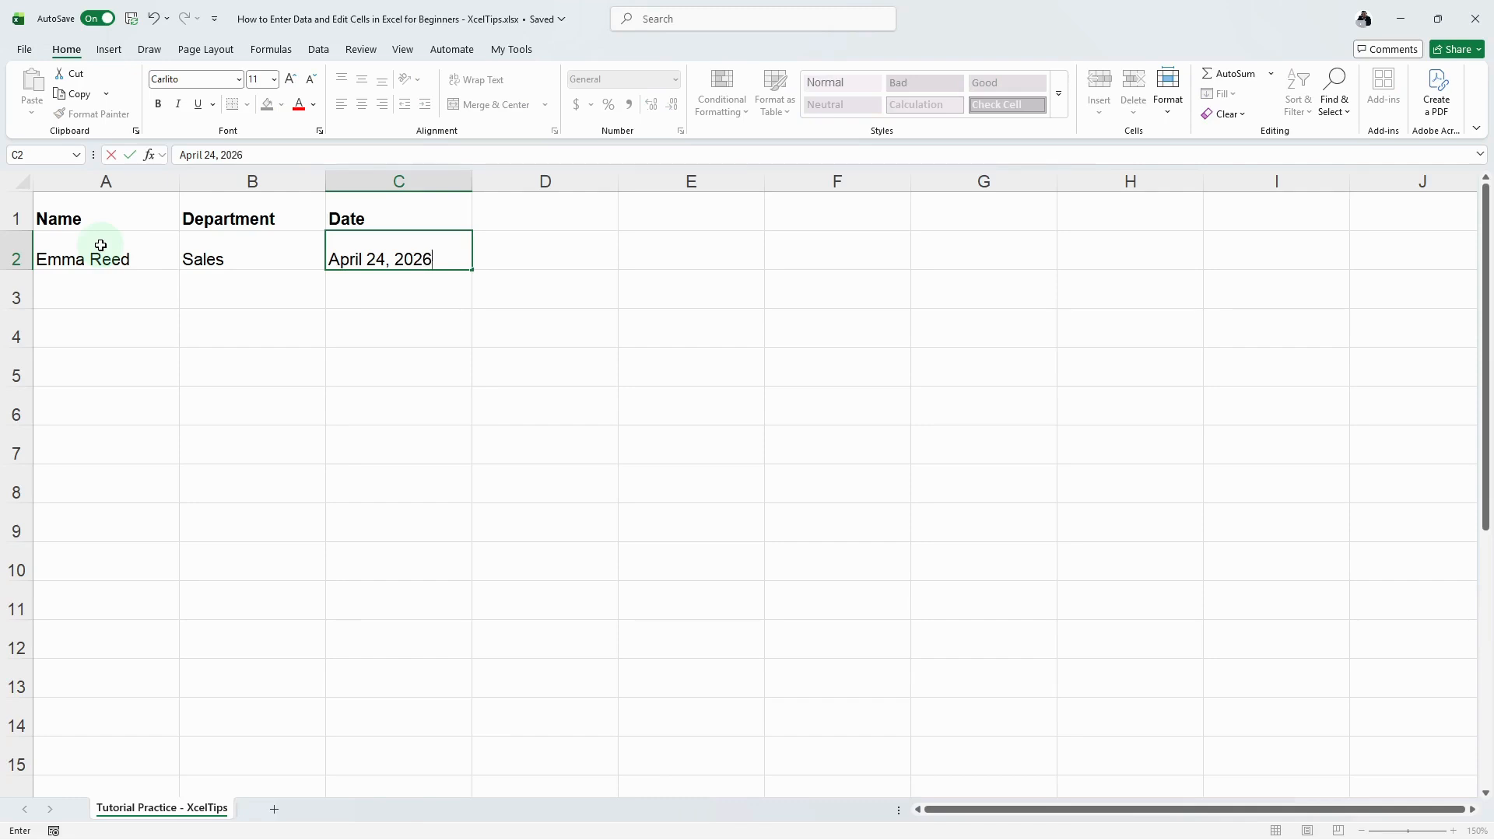
pyautogui.press('Return')
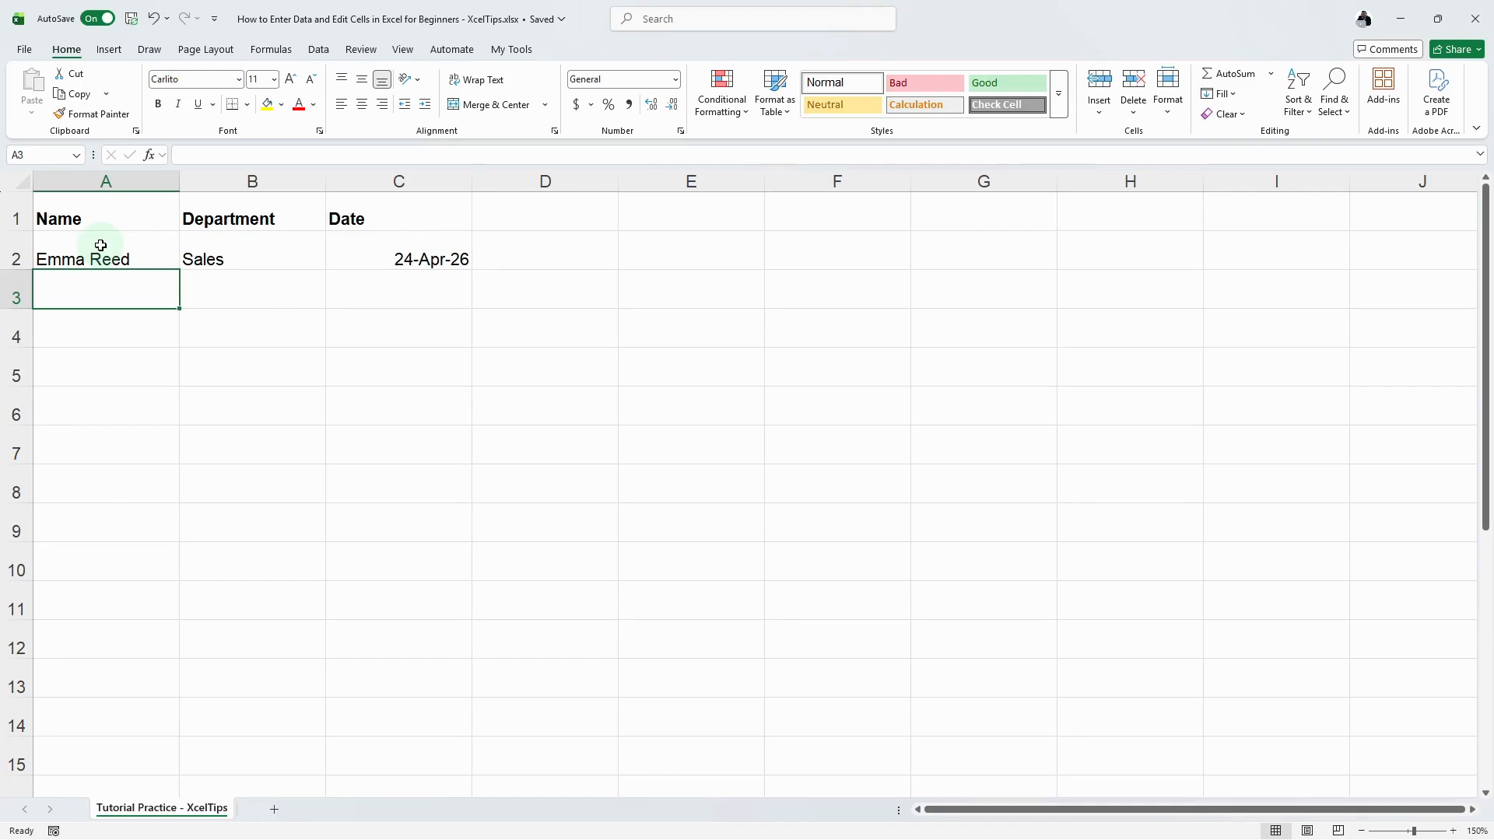
# Select the Name, Department and Date columns one after another to review their entries
pyautogui.click(102, 184)
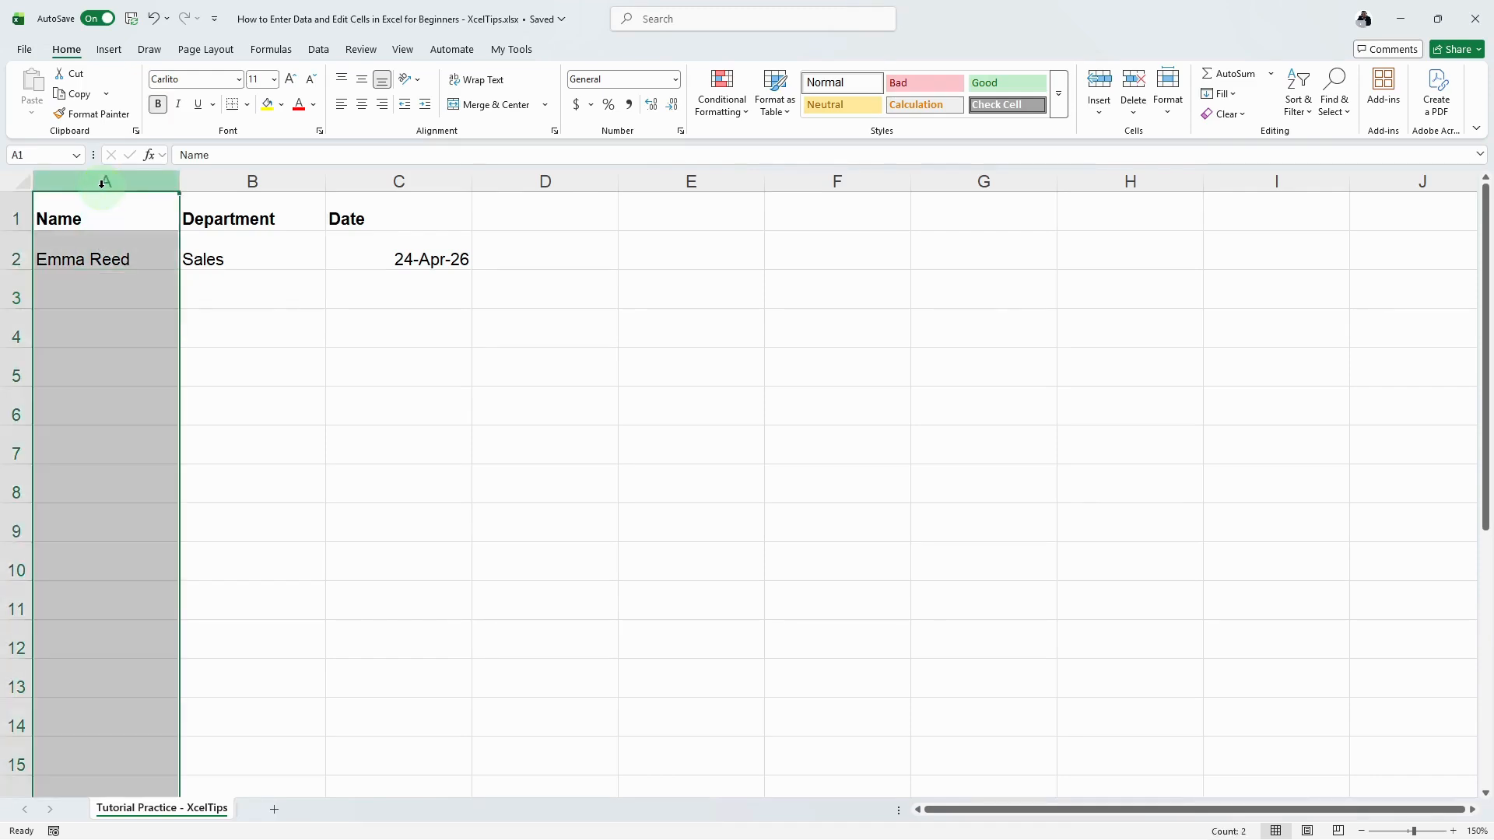
pyautogui.click(259, 183)
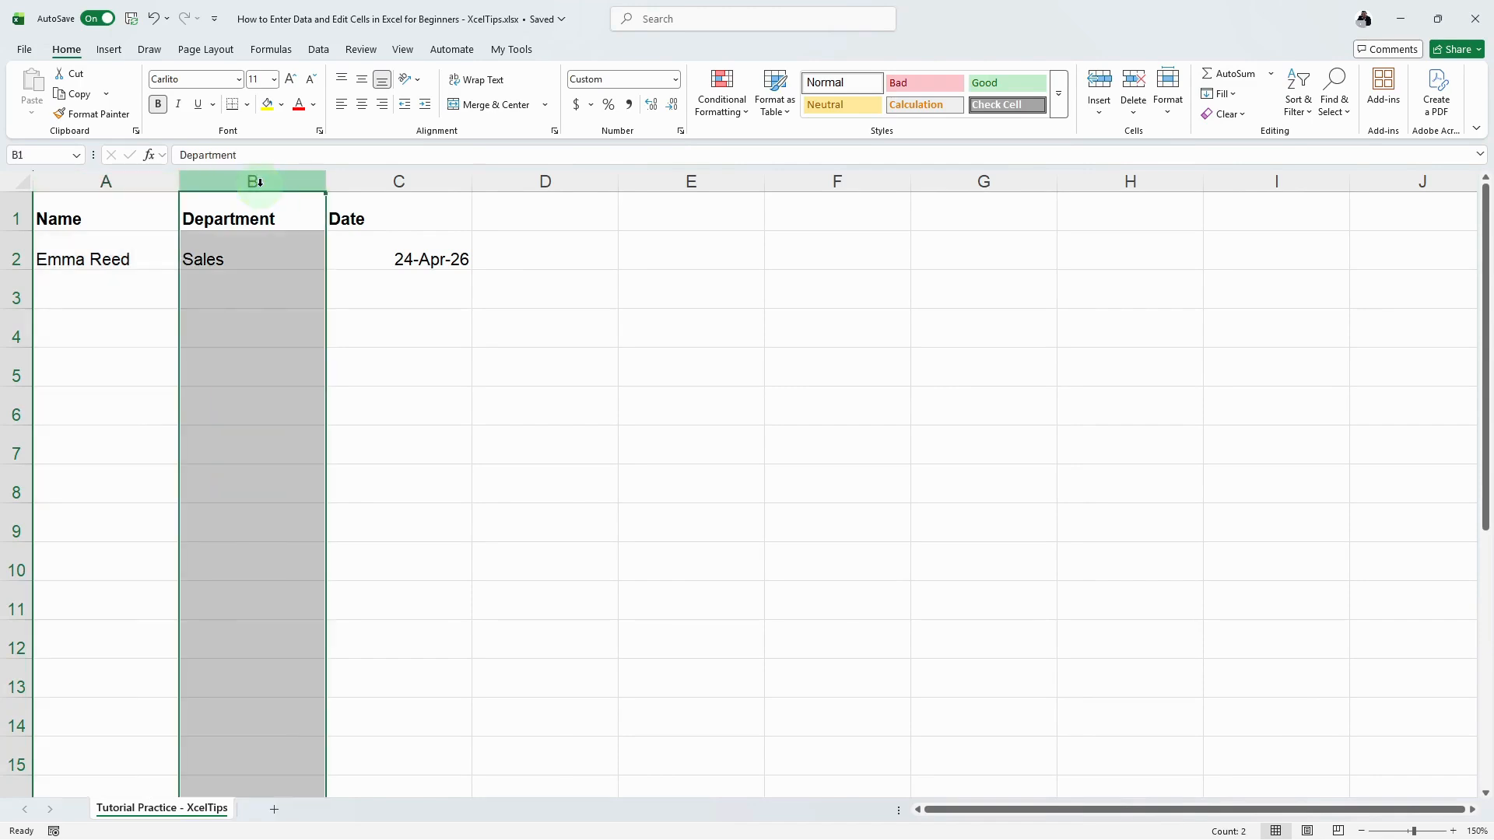
pyautogui.click(363, 180)
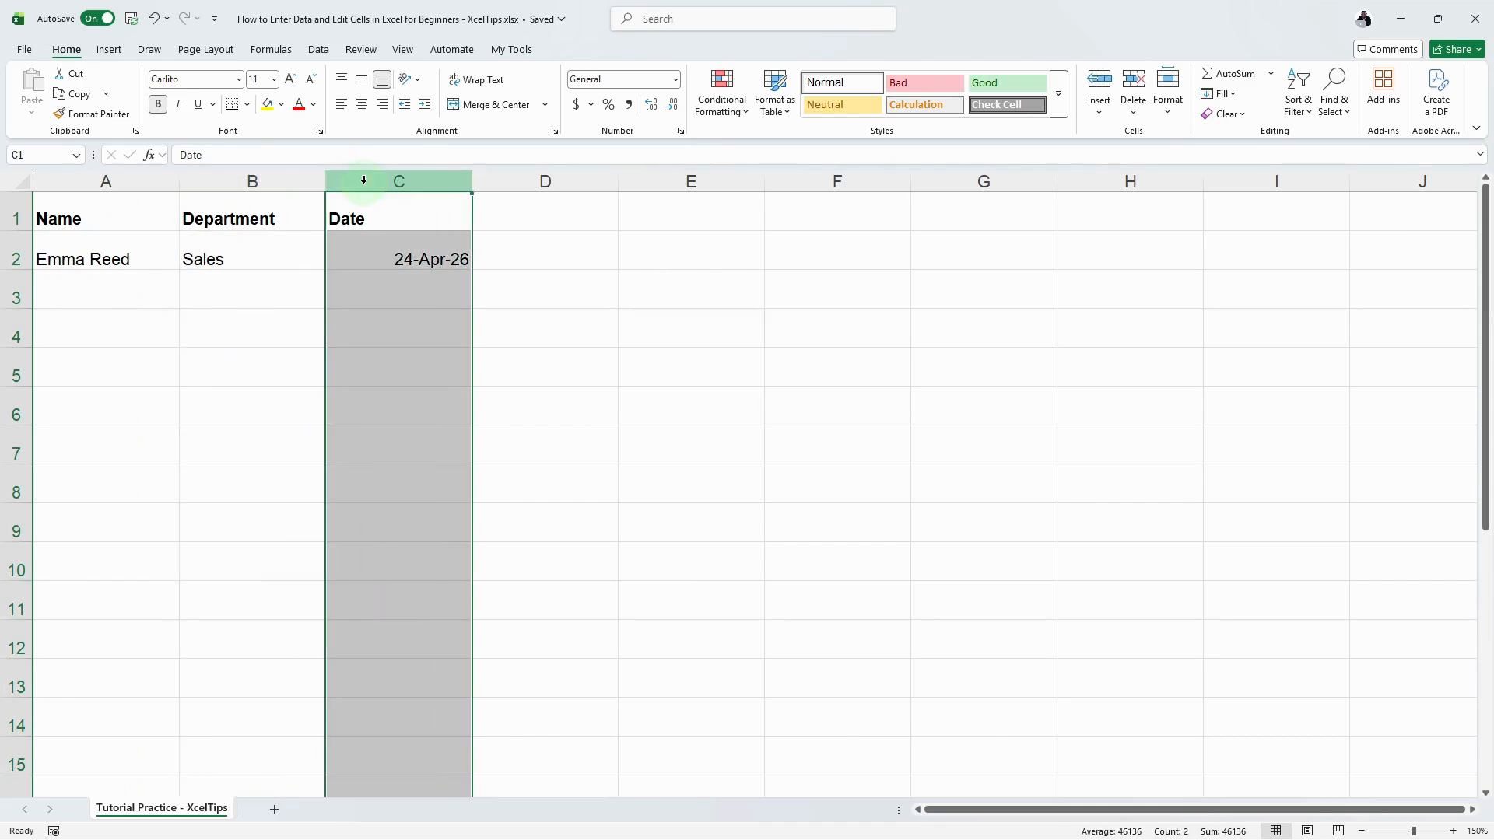
# Fill in row 3 with the second employee's full name, the department Marketing and the date May 1, 2026
pyautogui.click(101, 275)
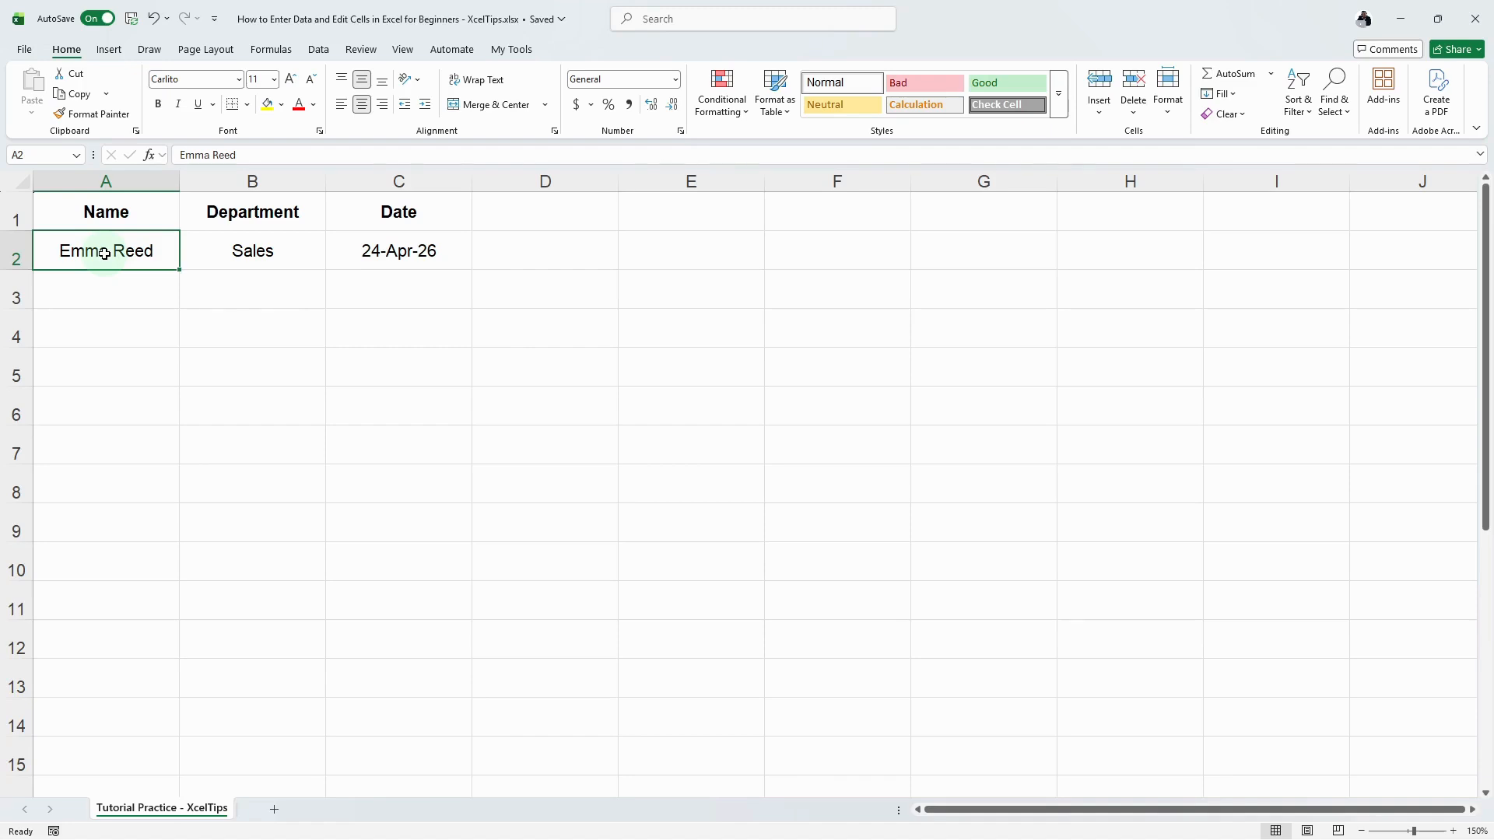
pyautogui.press('Return')
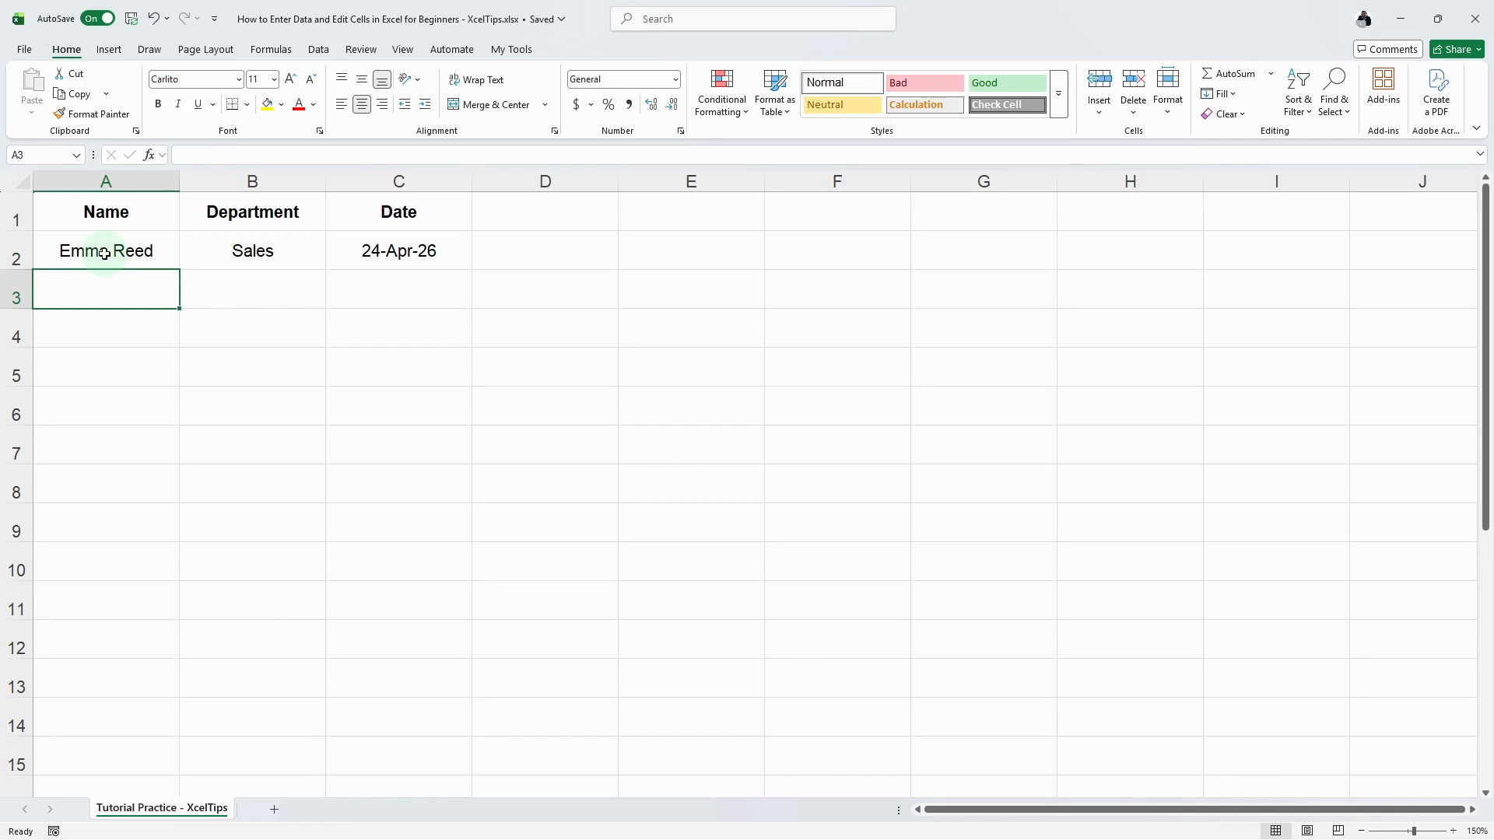
pyautogui.write('John Emma')
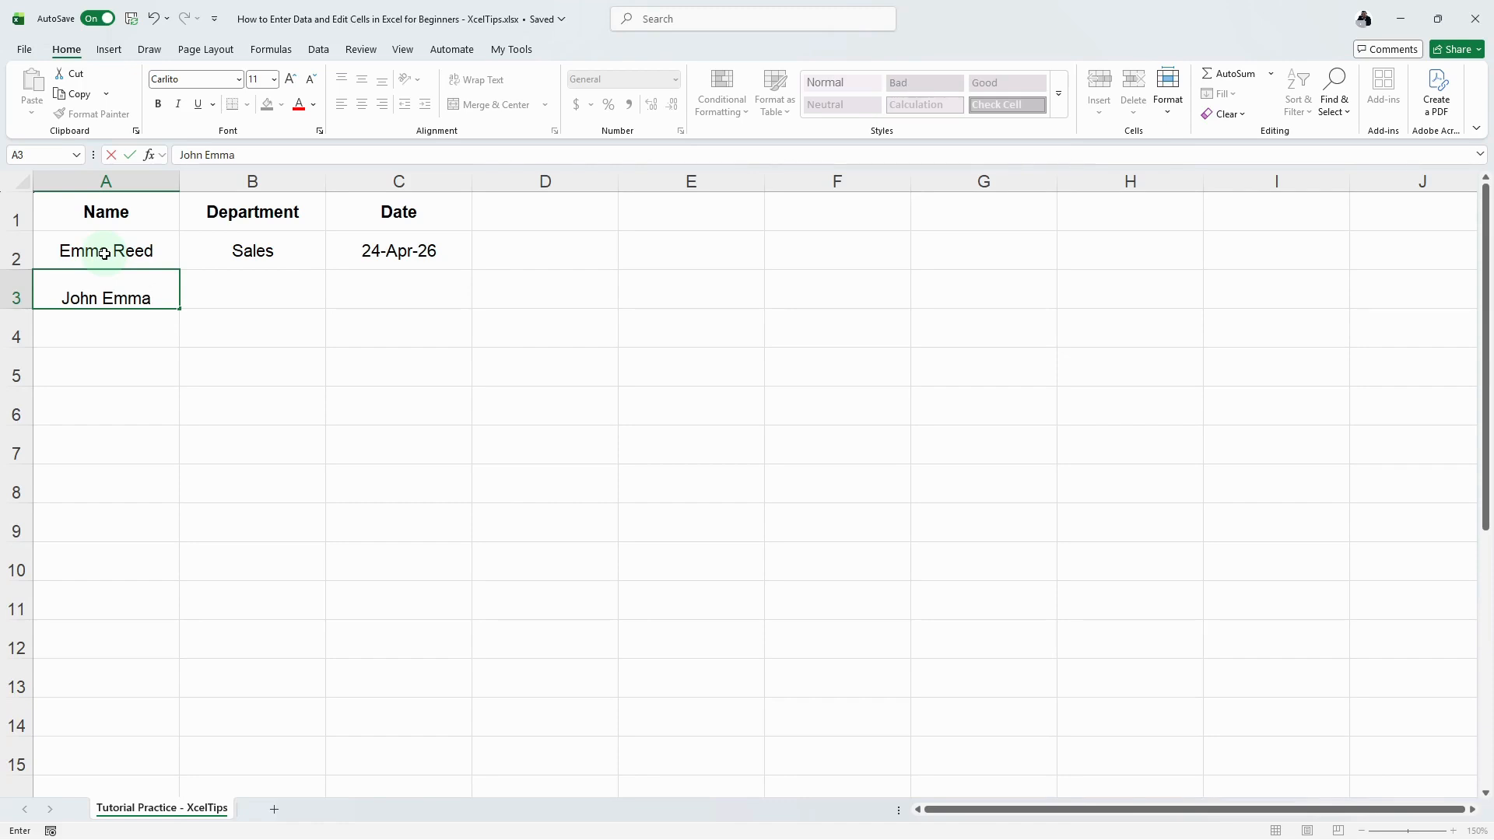
pyautogui.press('Tab')
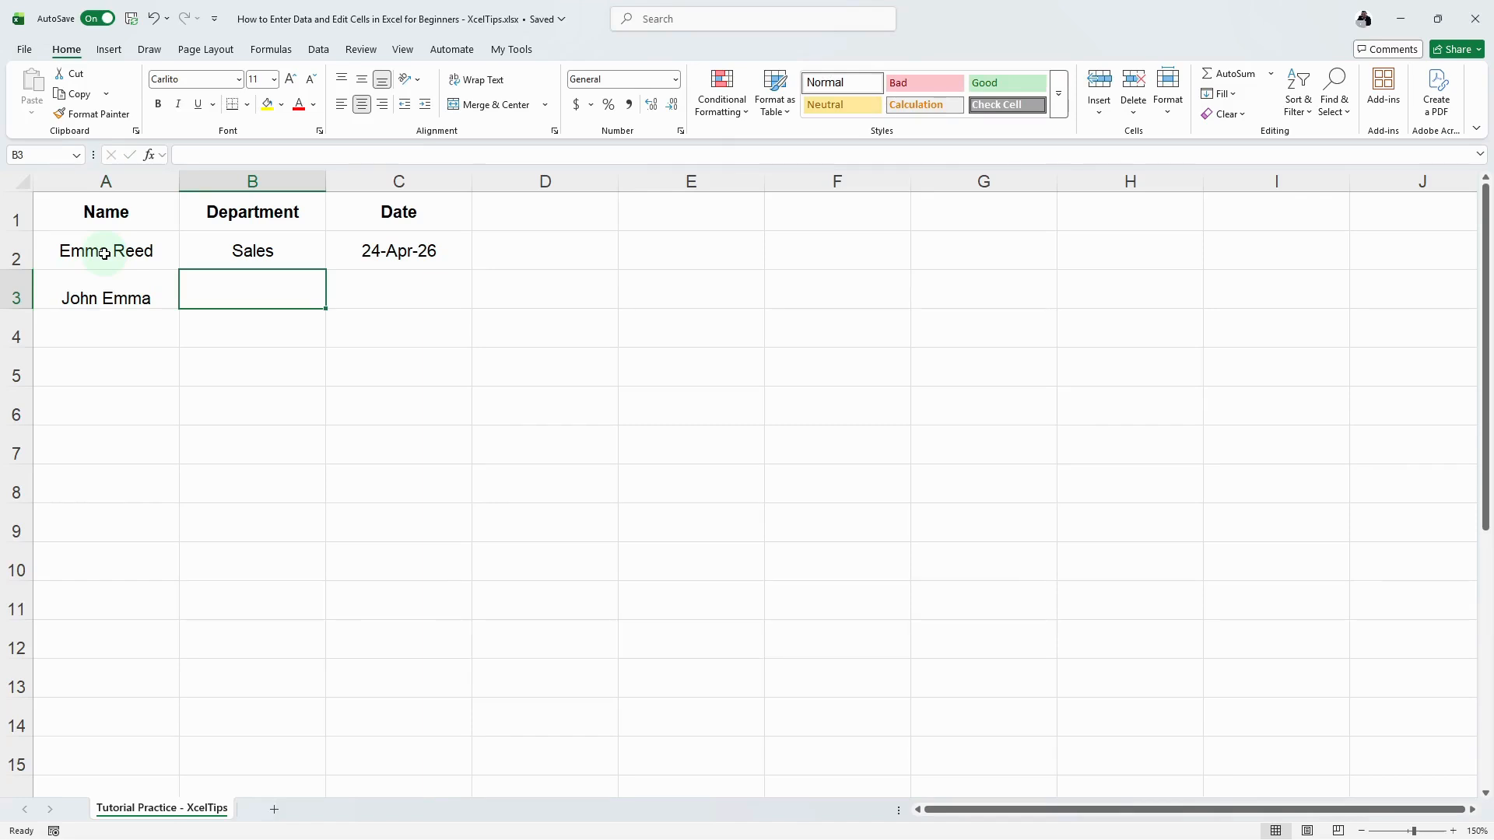
pyautogui.write('Marketing')
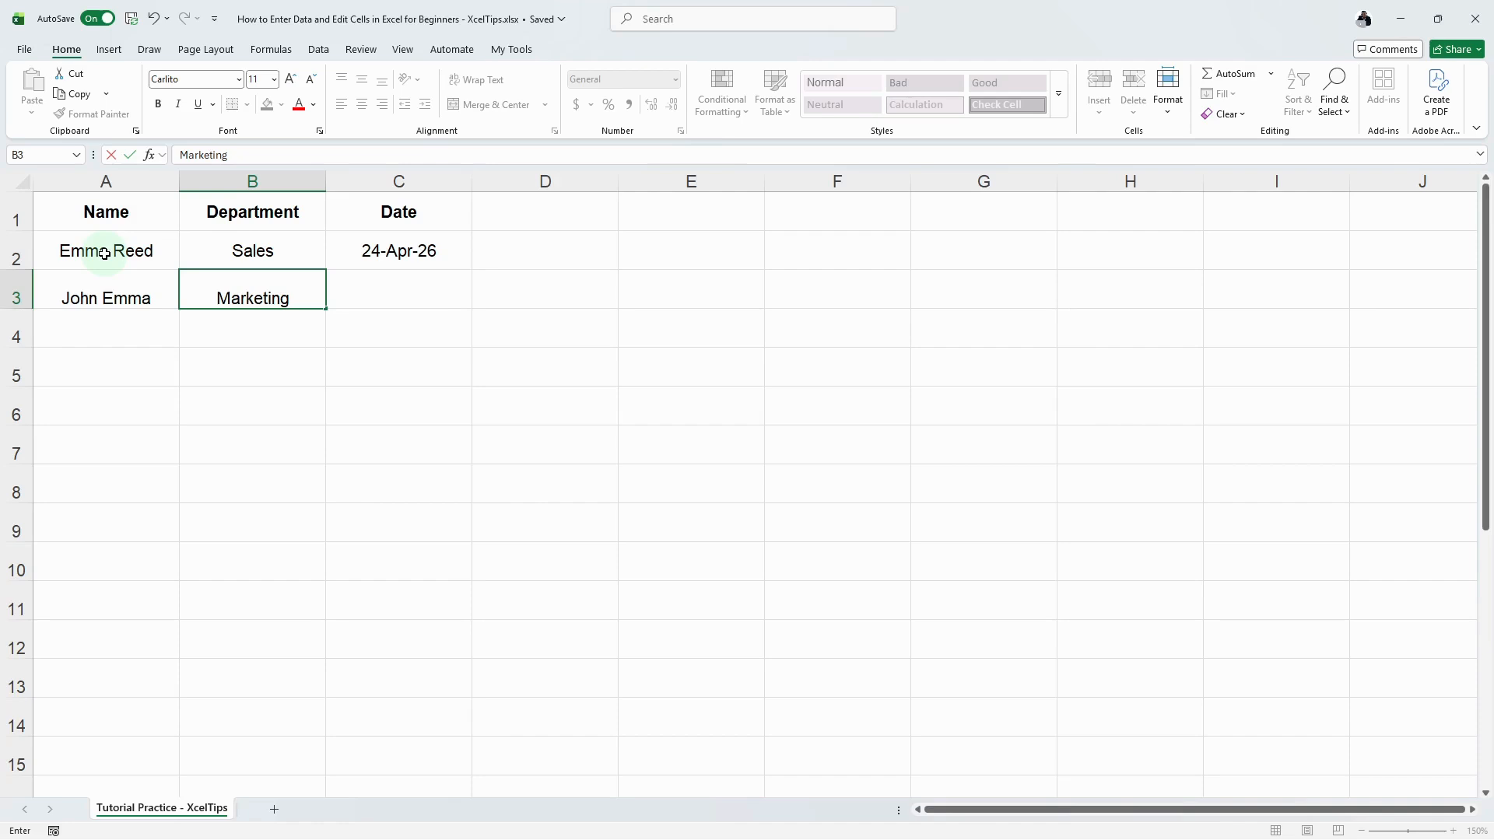
pyautogui.press('Tab')
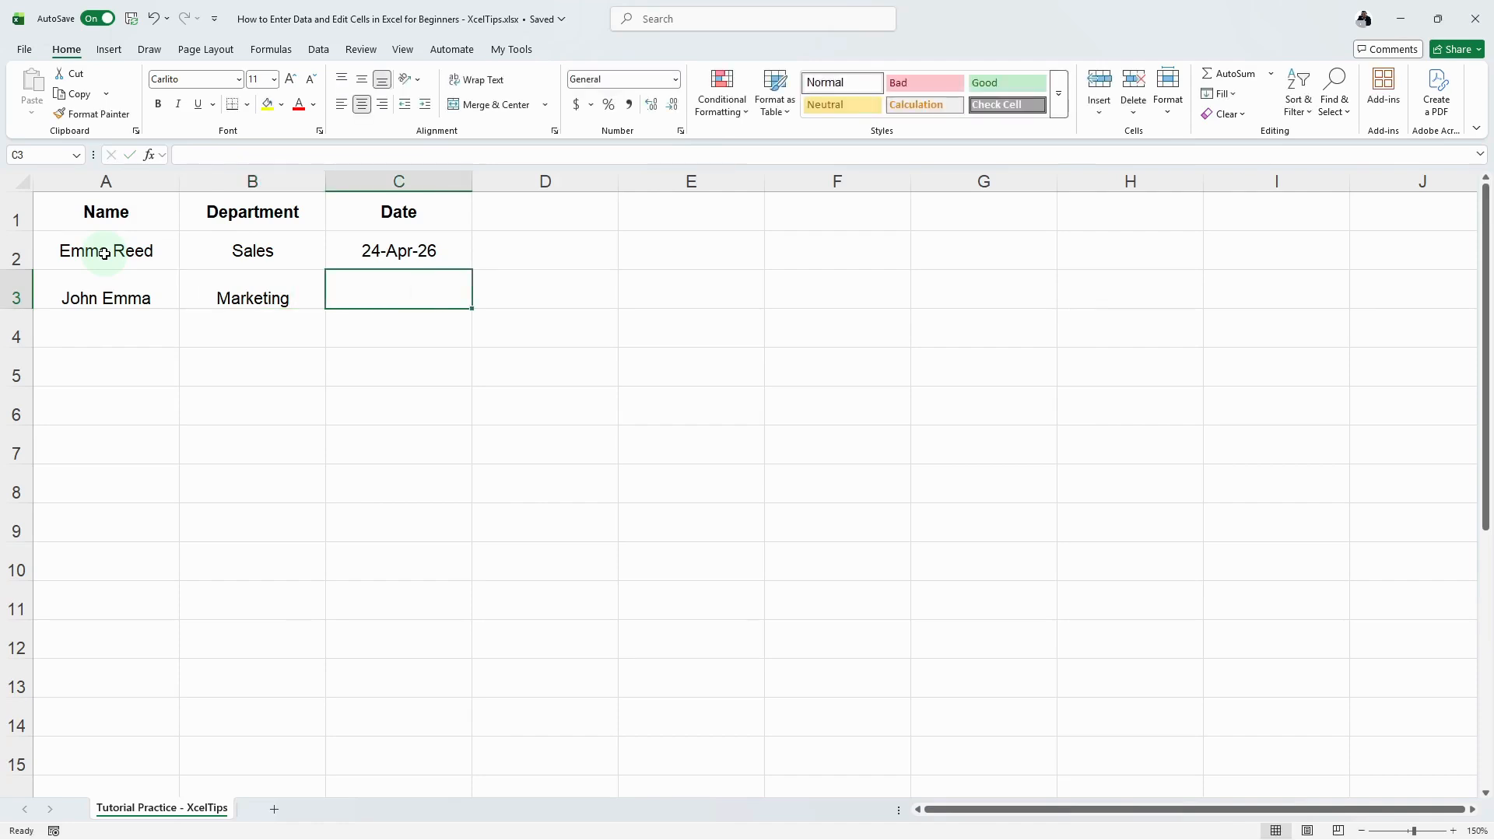
pyautogui.write('May 1, ')
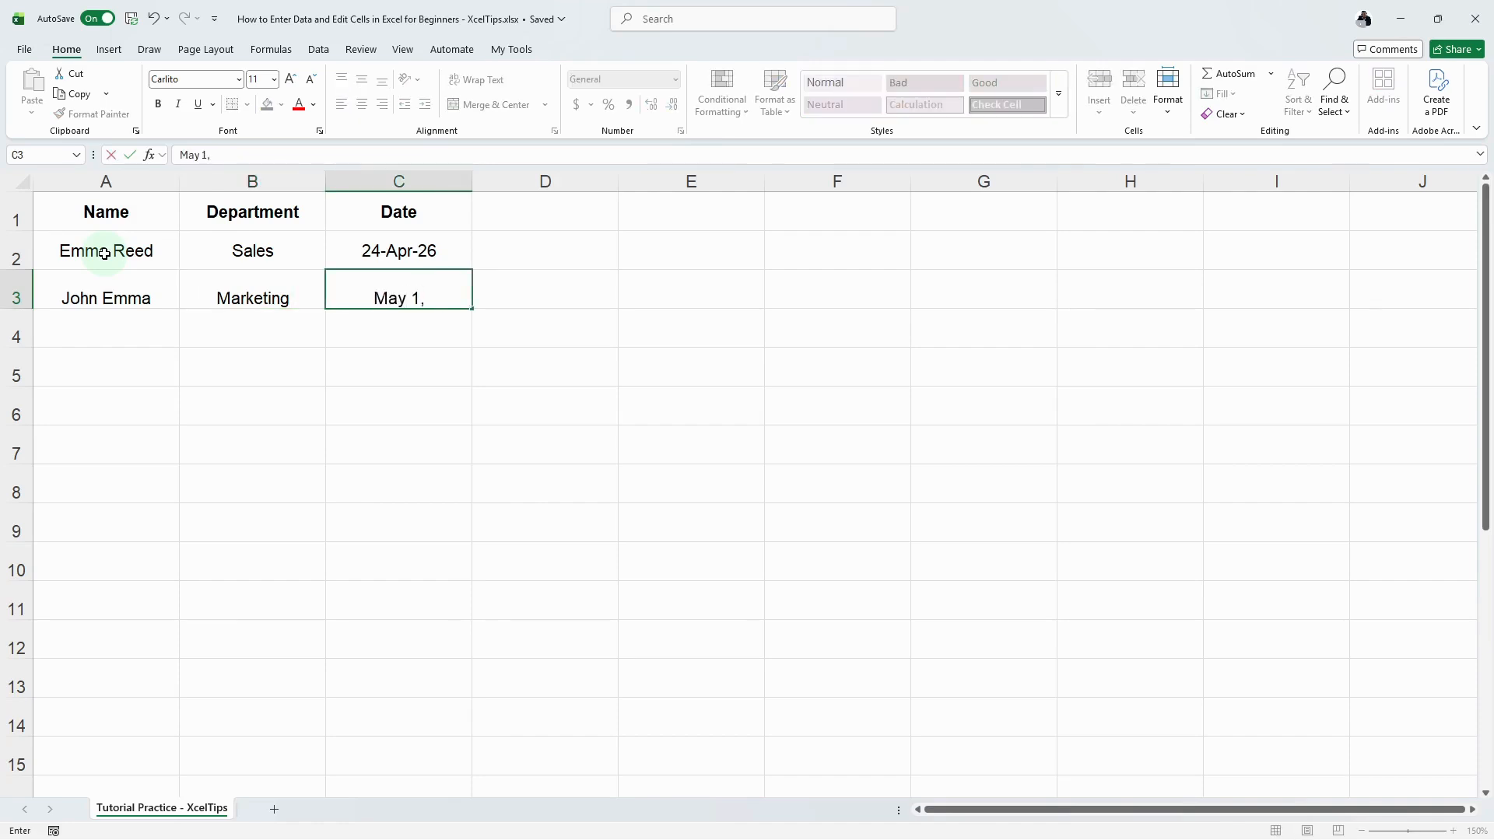
pyautogui.write('2026')
pyautogui.press('Return')
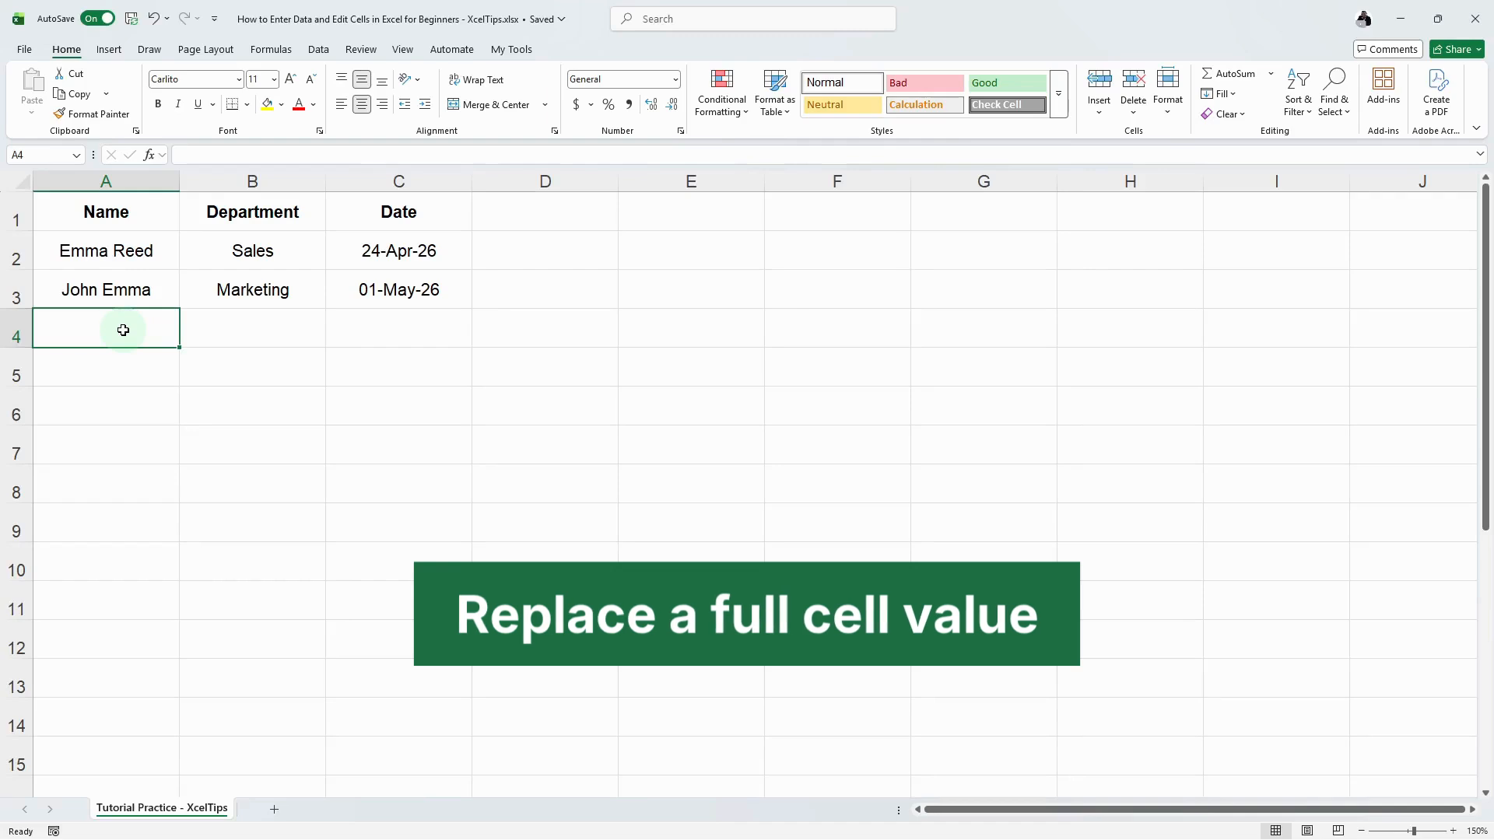
# Replace the whole department value in cell B2 with Marketing
pyautogui.click(263, 246)
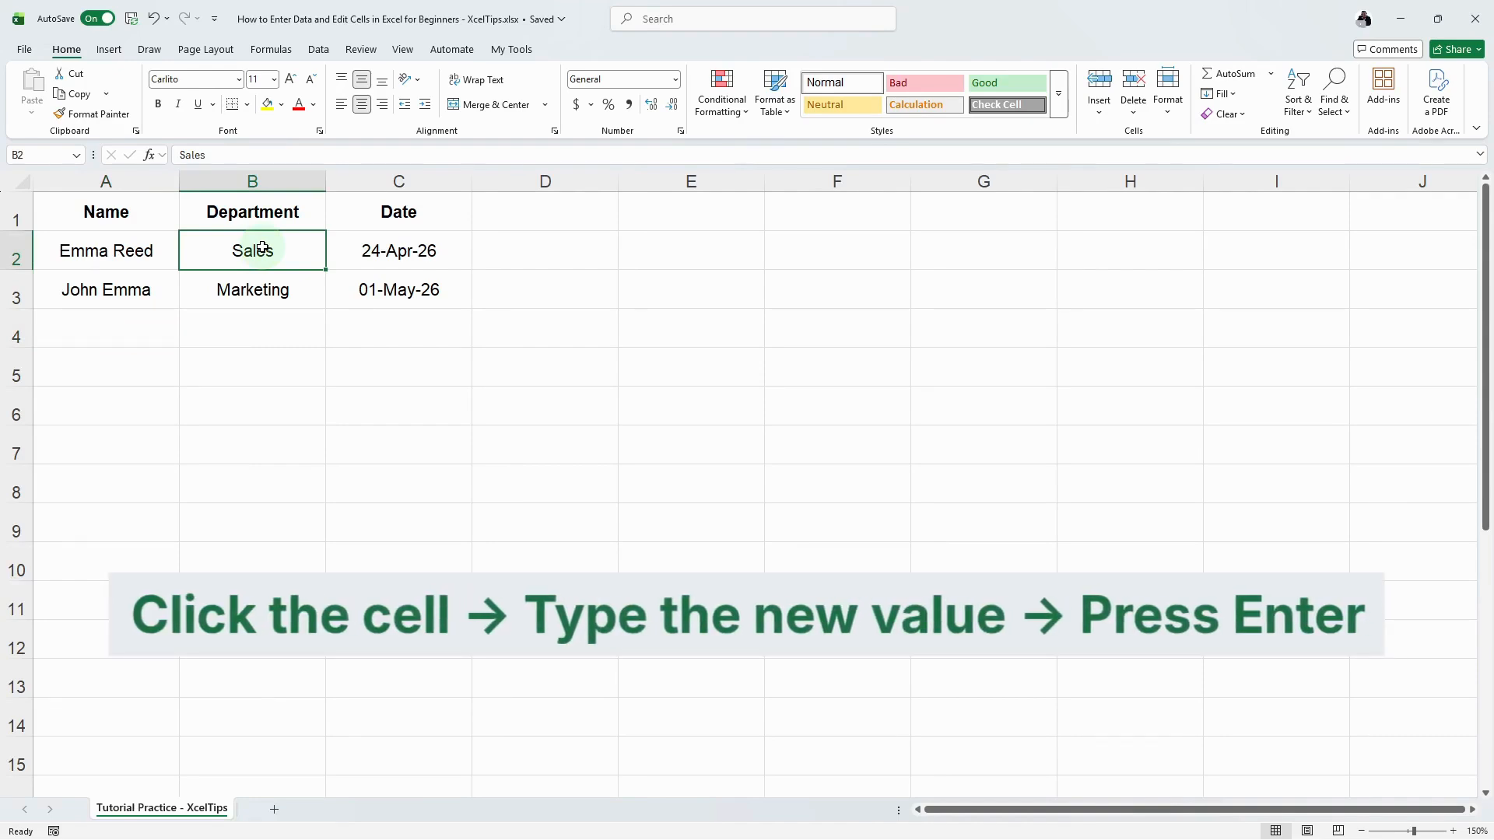
pyautogui.write('Marketing')
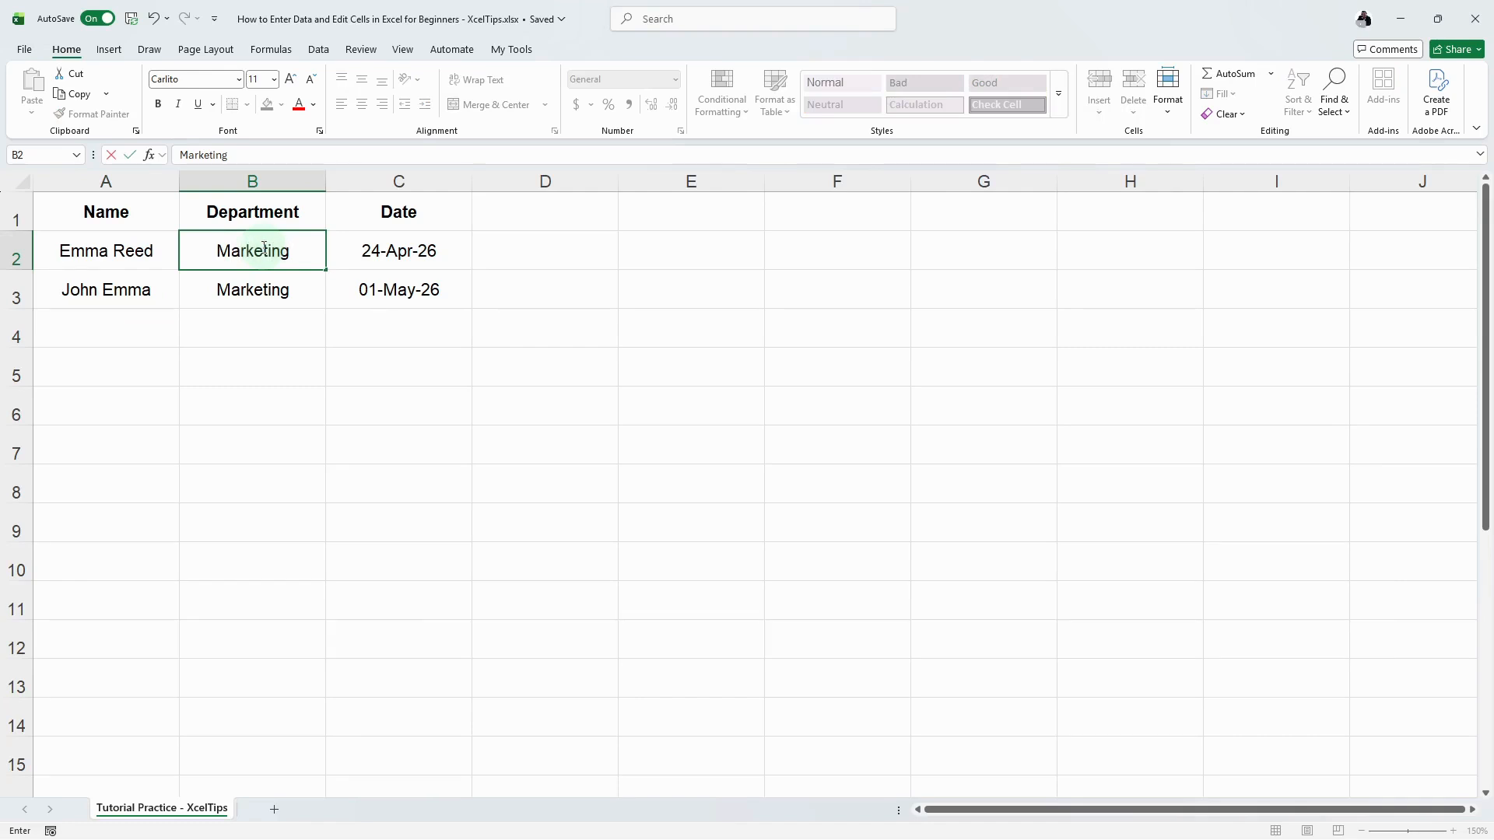
pyautogui.press('Return')
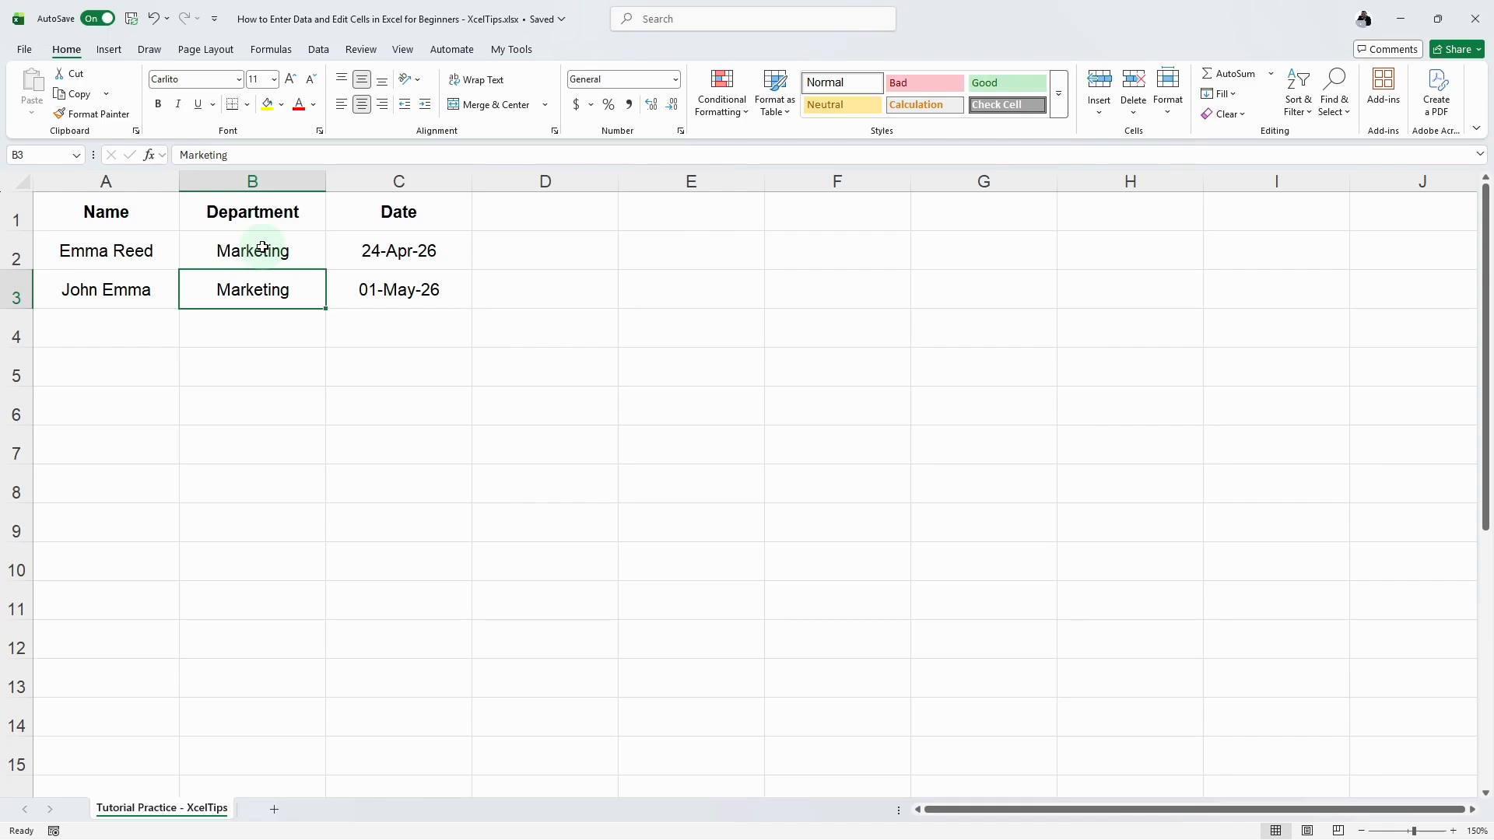
pyautogui.click(281, 253)
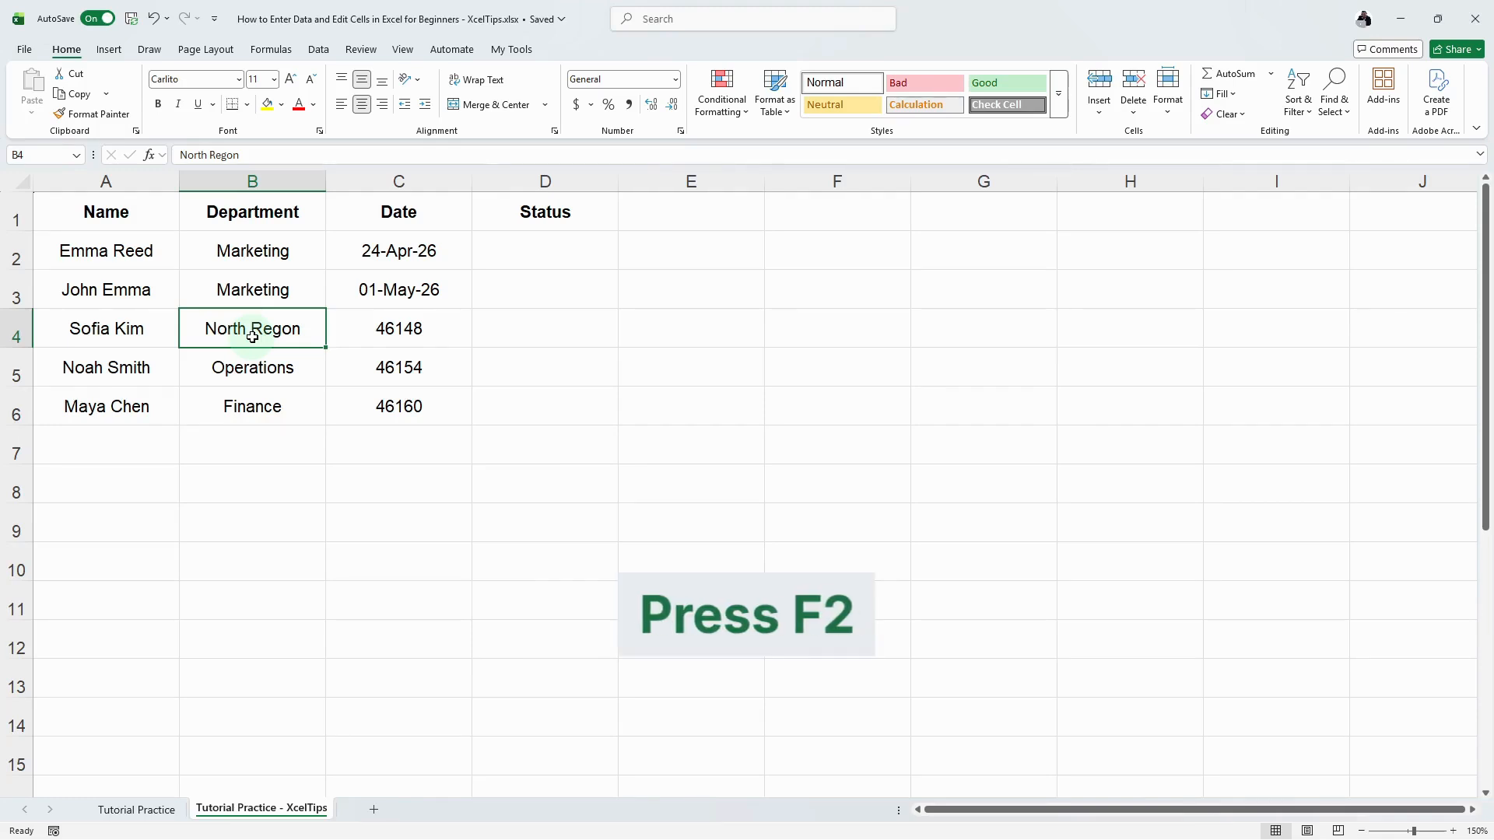
# Edit the existing text in cell B4 to correct the misspelled department to North Region
pyautogui.press('F2')
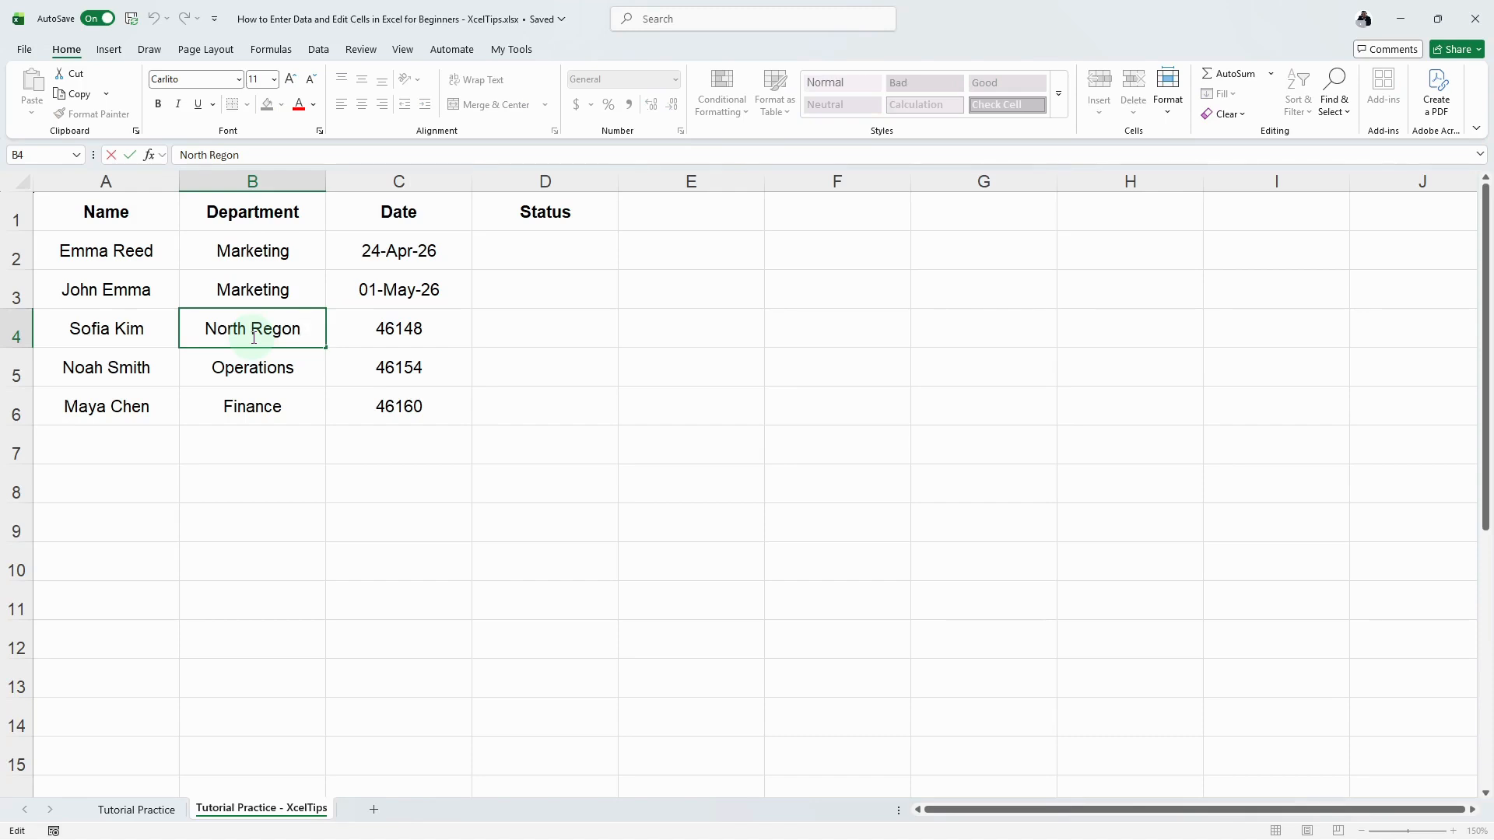
pyautogui.click(284, 294)
pyautogui.click(285, 330)
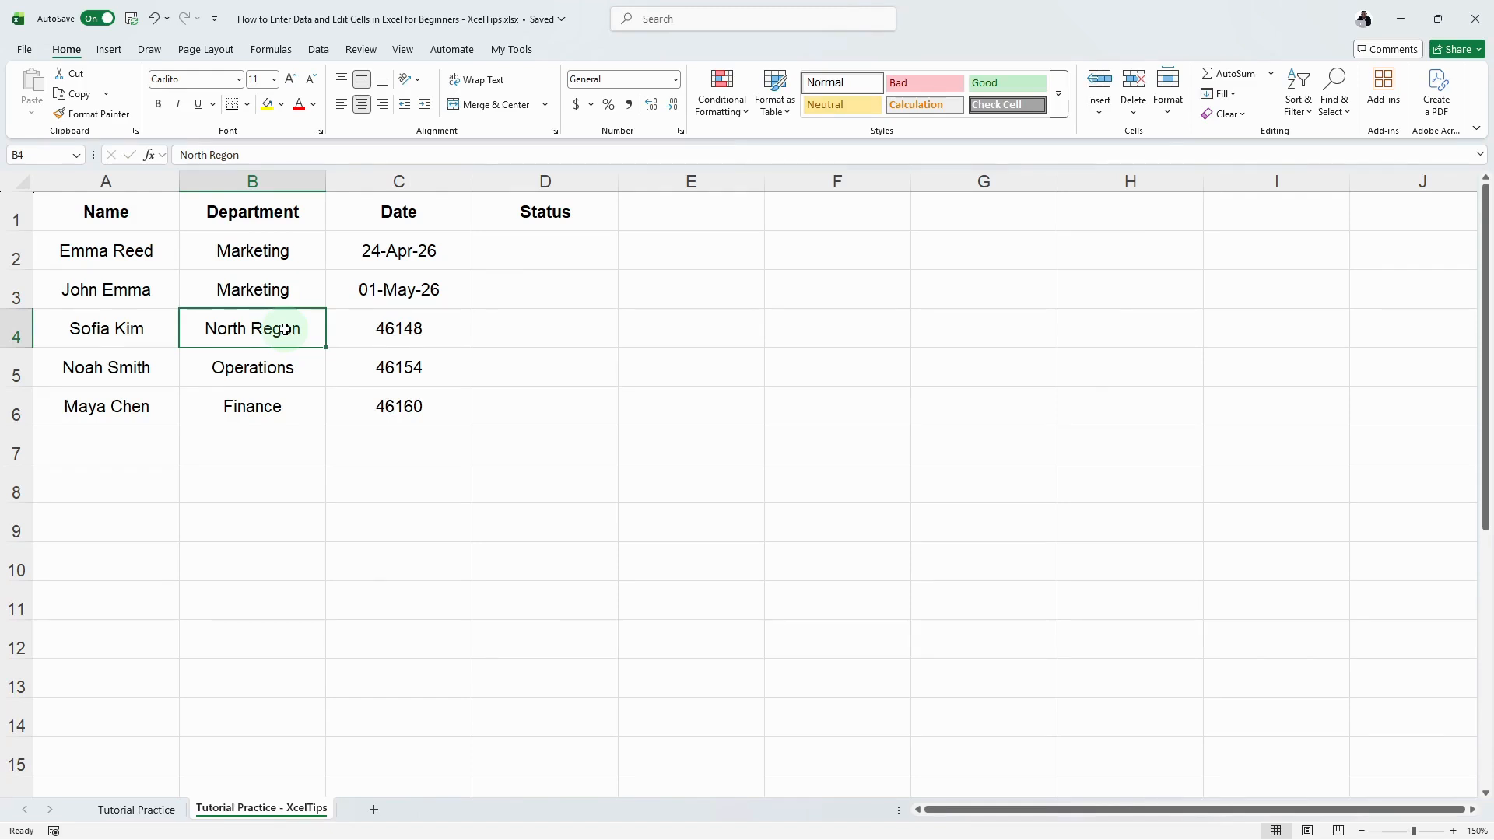
pyautogui.doubleClick(285, 329)
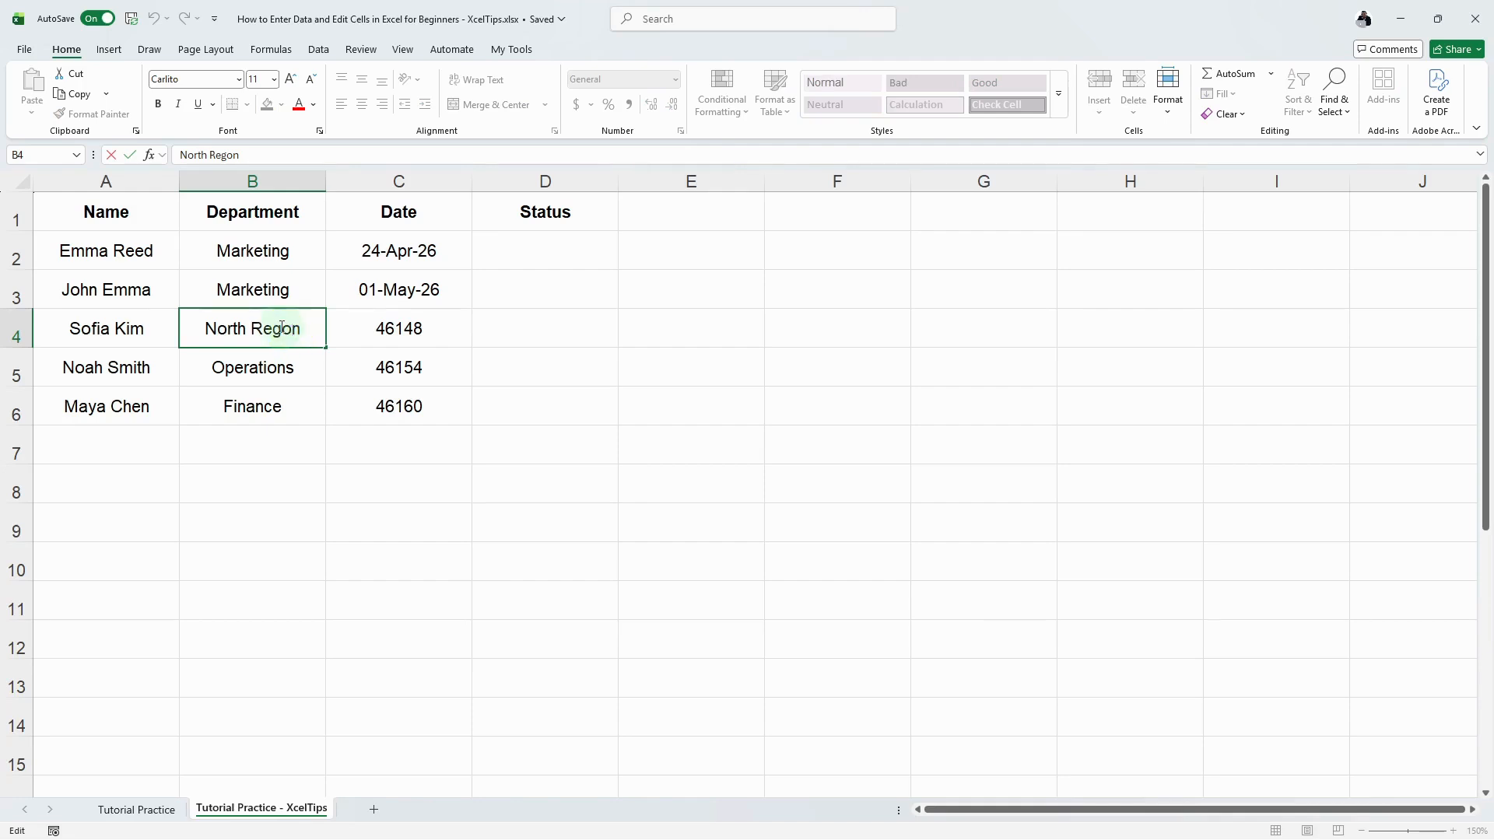
pyautogui.write('i')
pyautogui.press('Return')
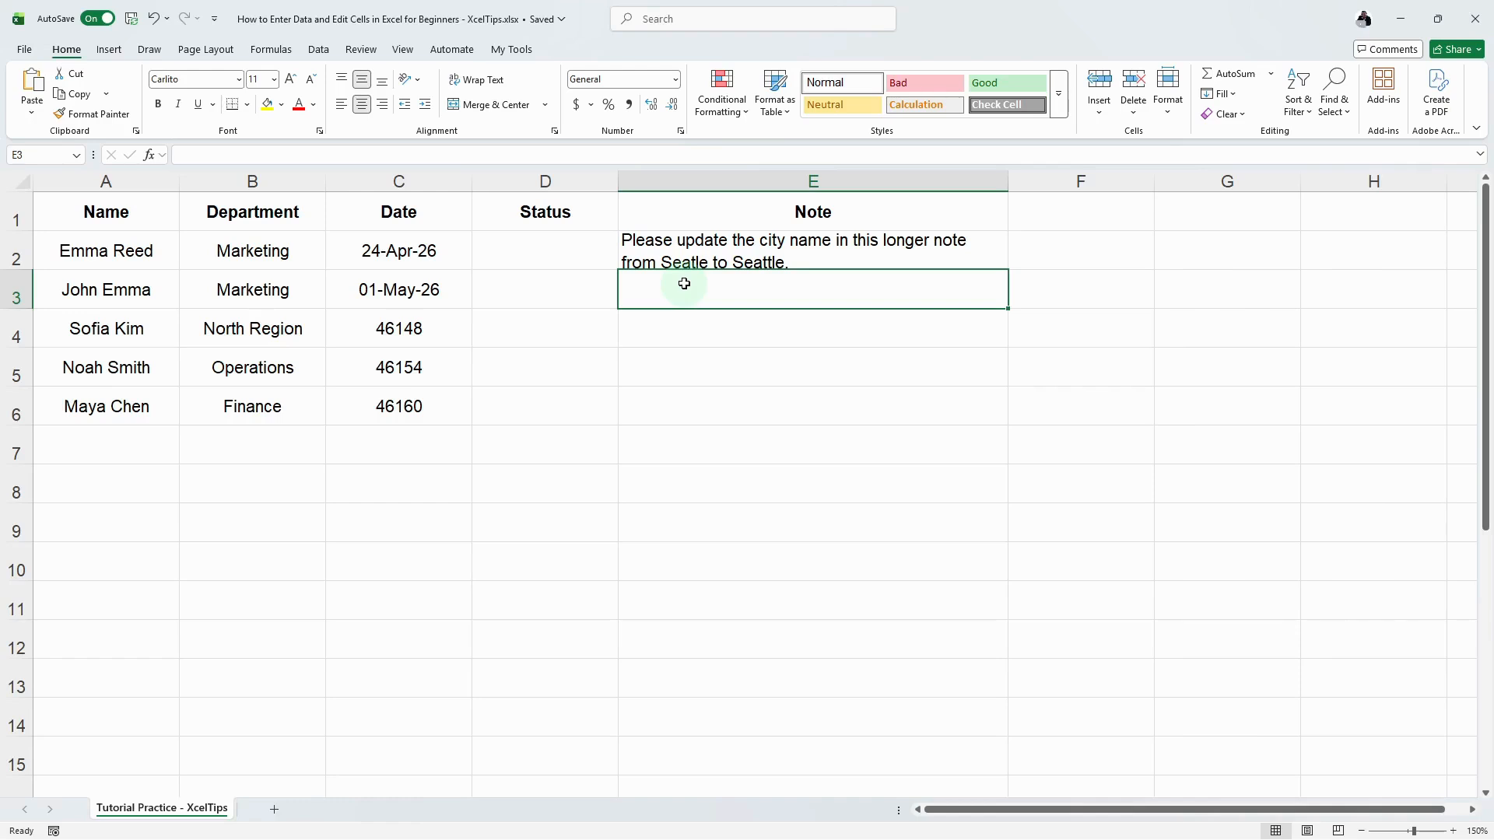
# Correct the misspelled city name Seatle to Seattle in the note in cell E2
pyautogui.click(683, 259)
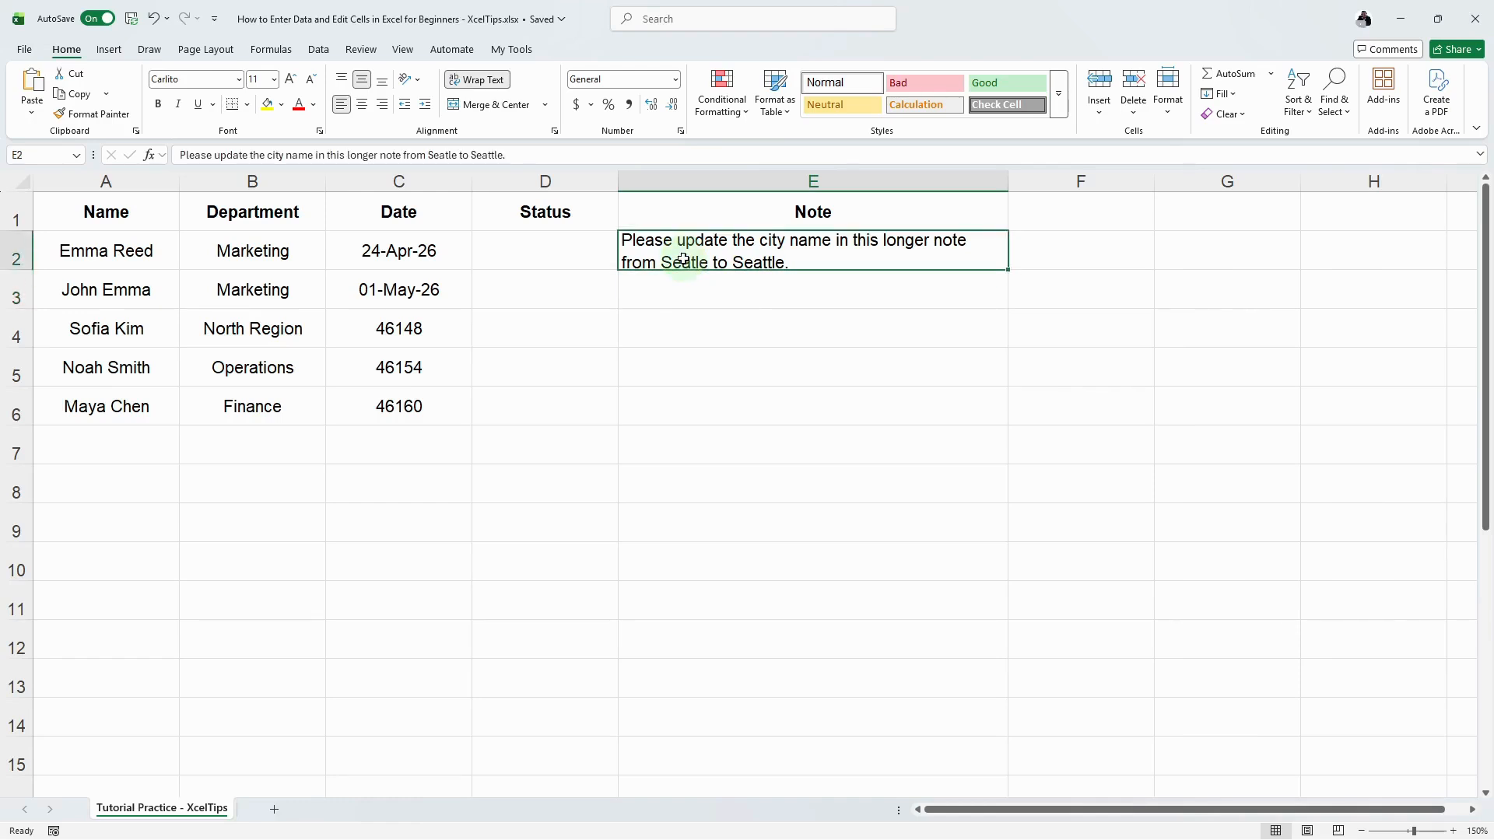
pyautogui.moveTo(519, 156); pyautogui.dragTo(117, 162)
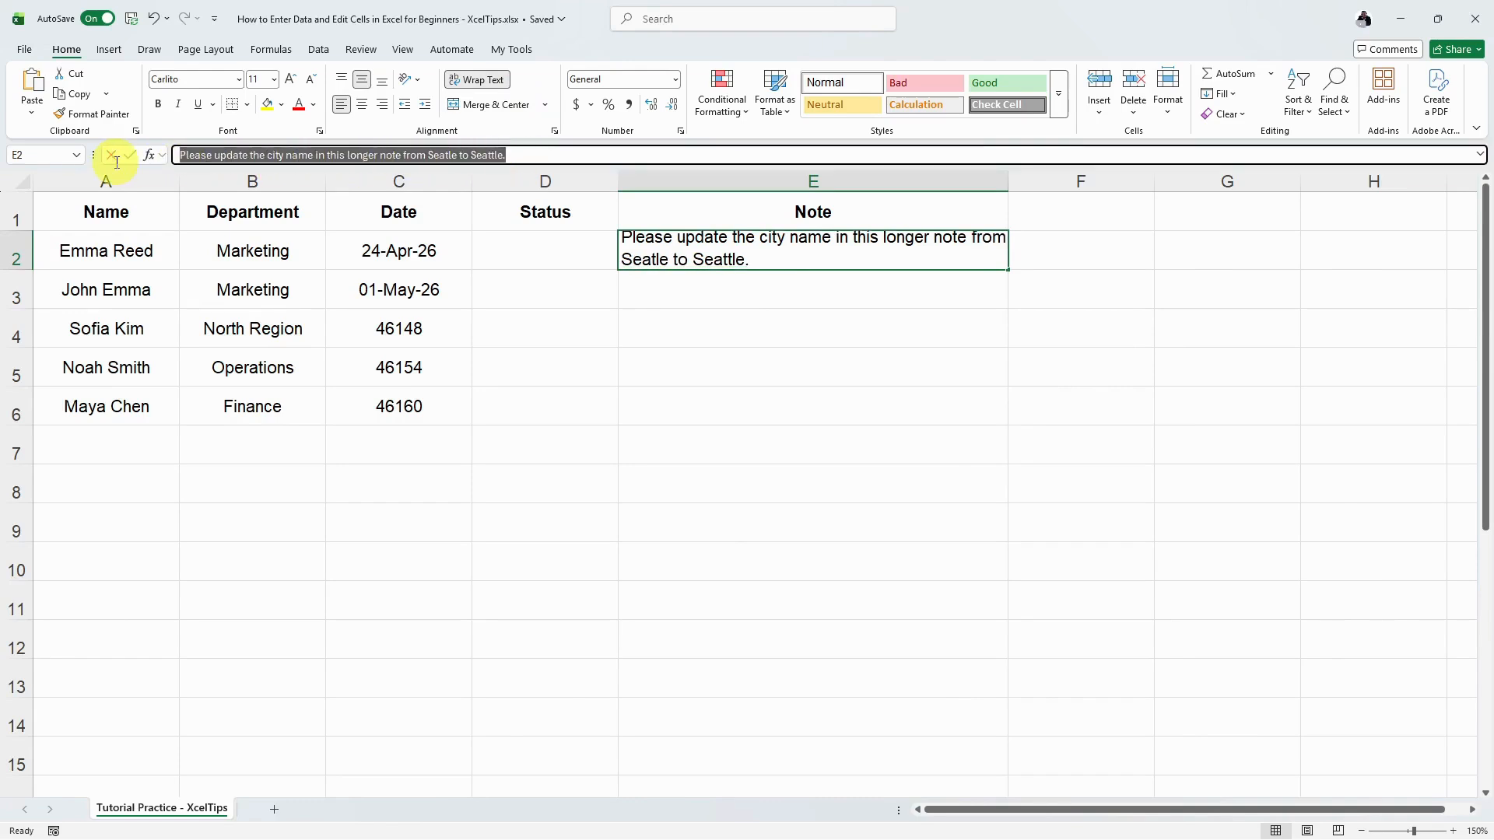
pyautogui.click(449, 157)
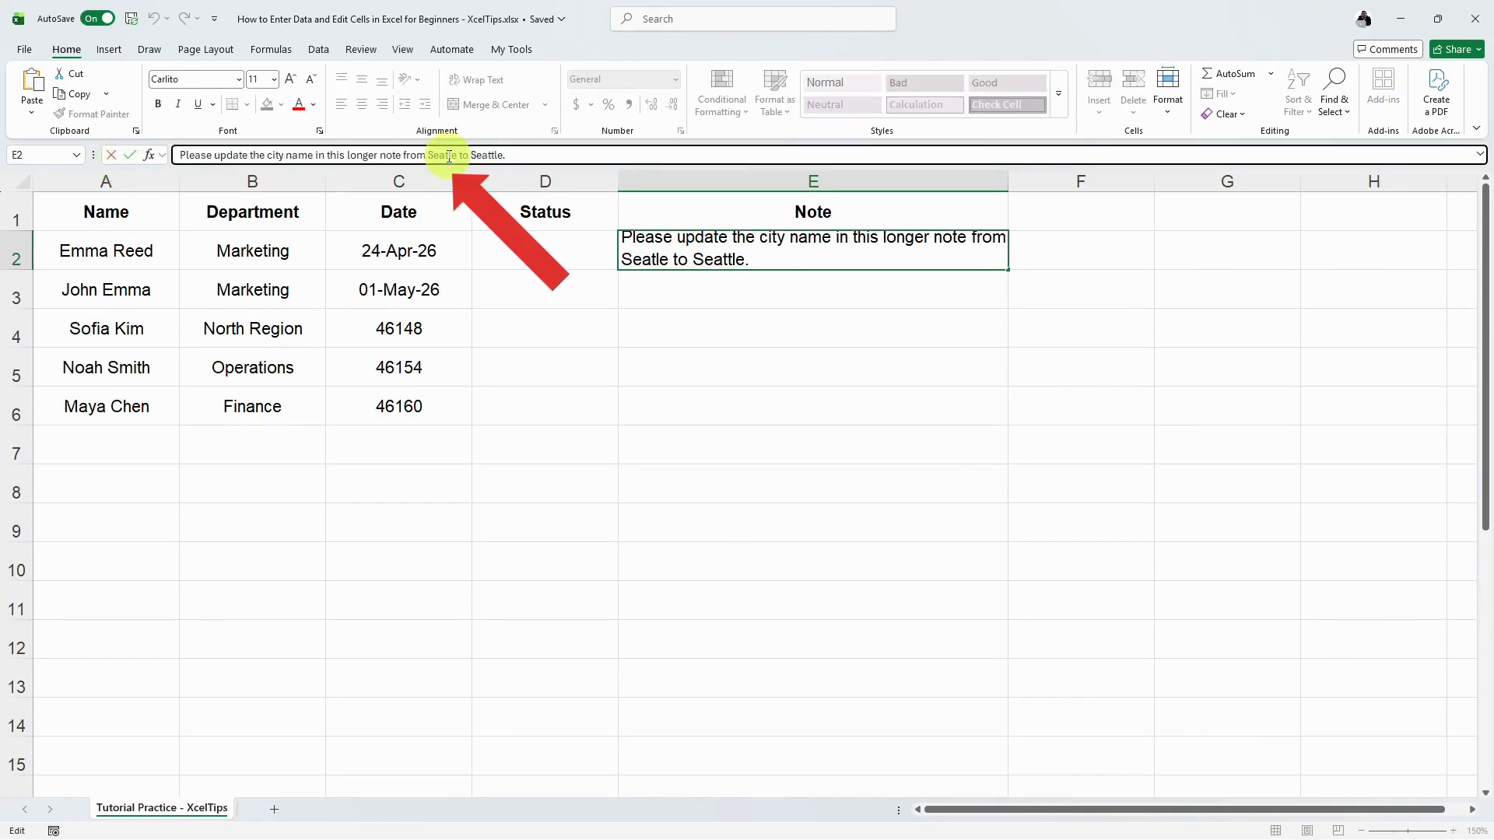
pyautogui.write('t')
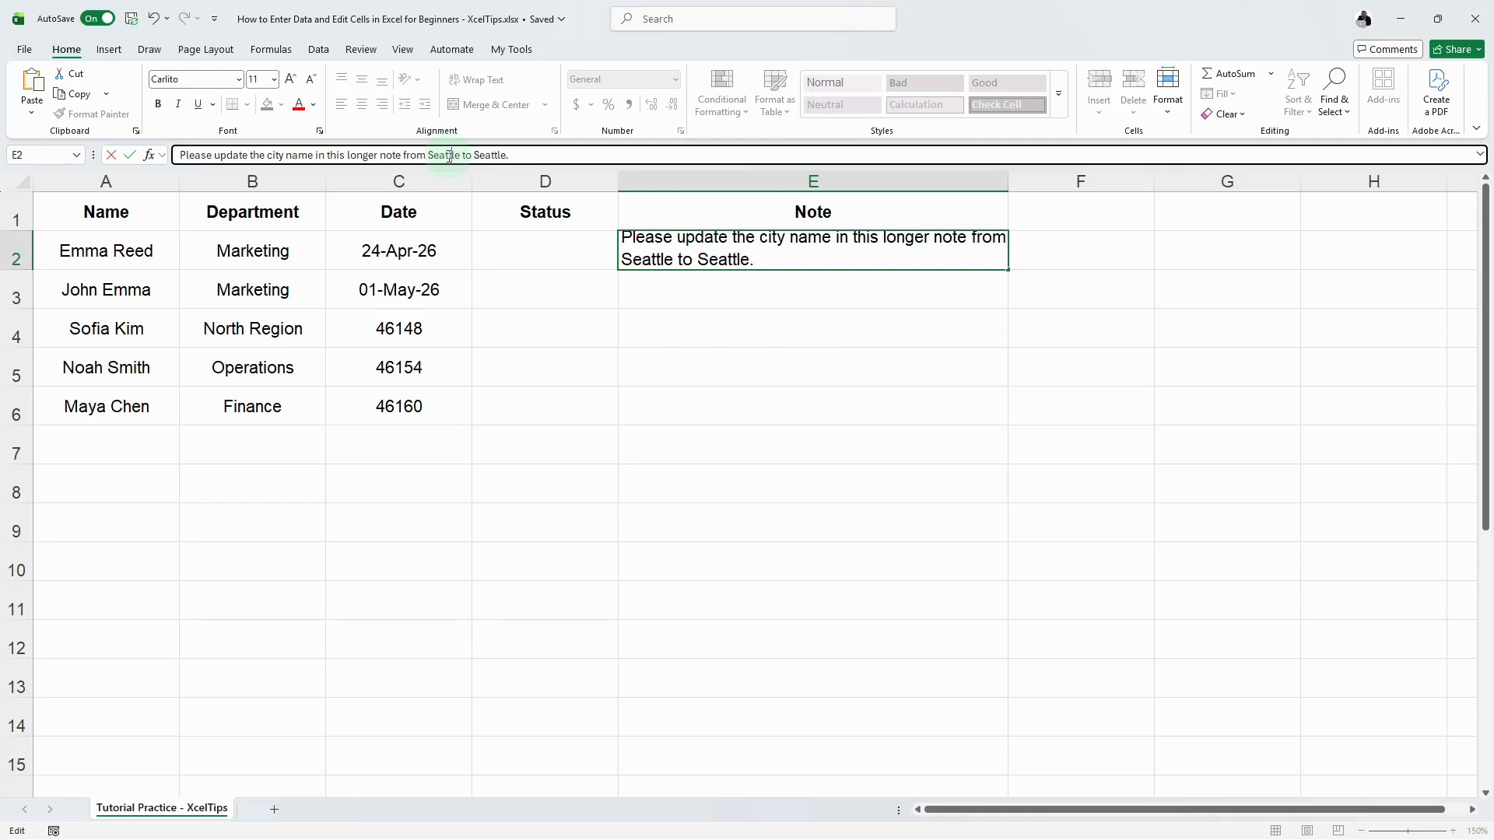
pyautogui.press('Return')
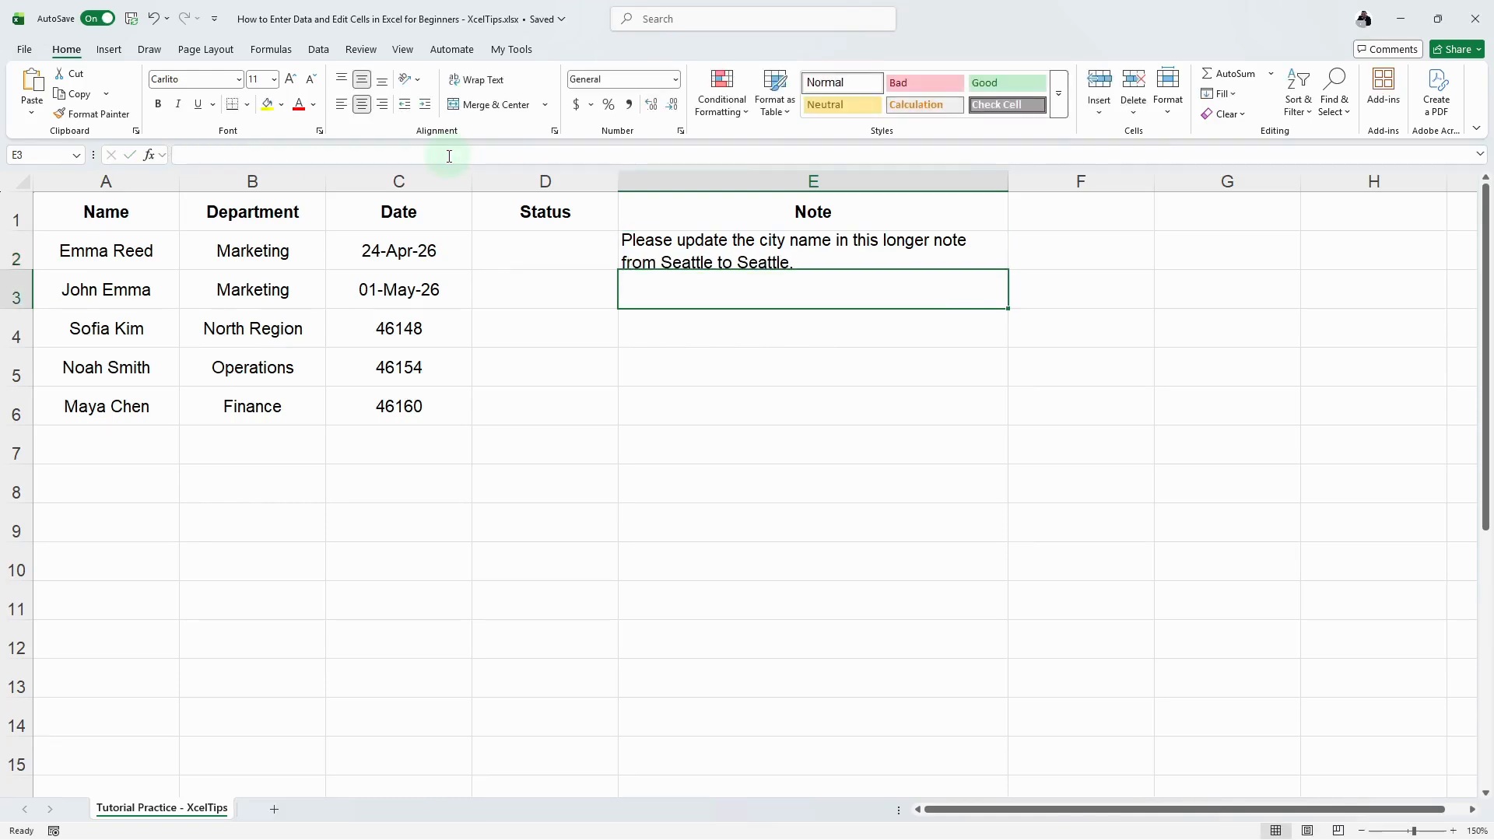
pyautogui.click(691, 250)
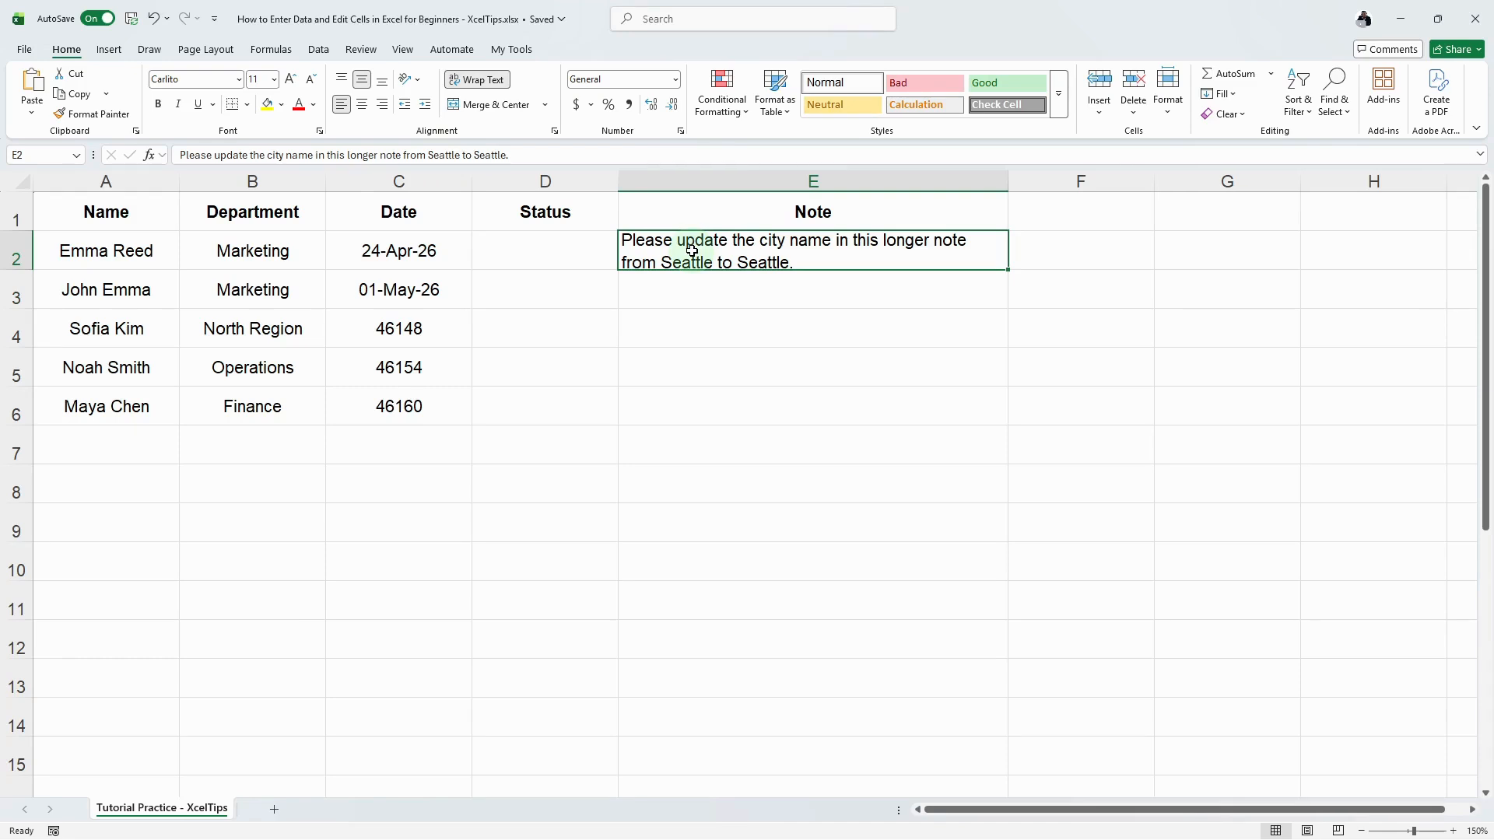
# Fill all the Status cells D2 through D6 with Paid in a single entry
pyautogui.click(553, 248)
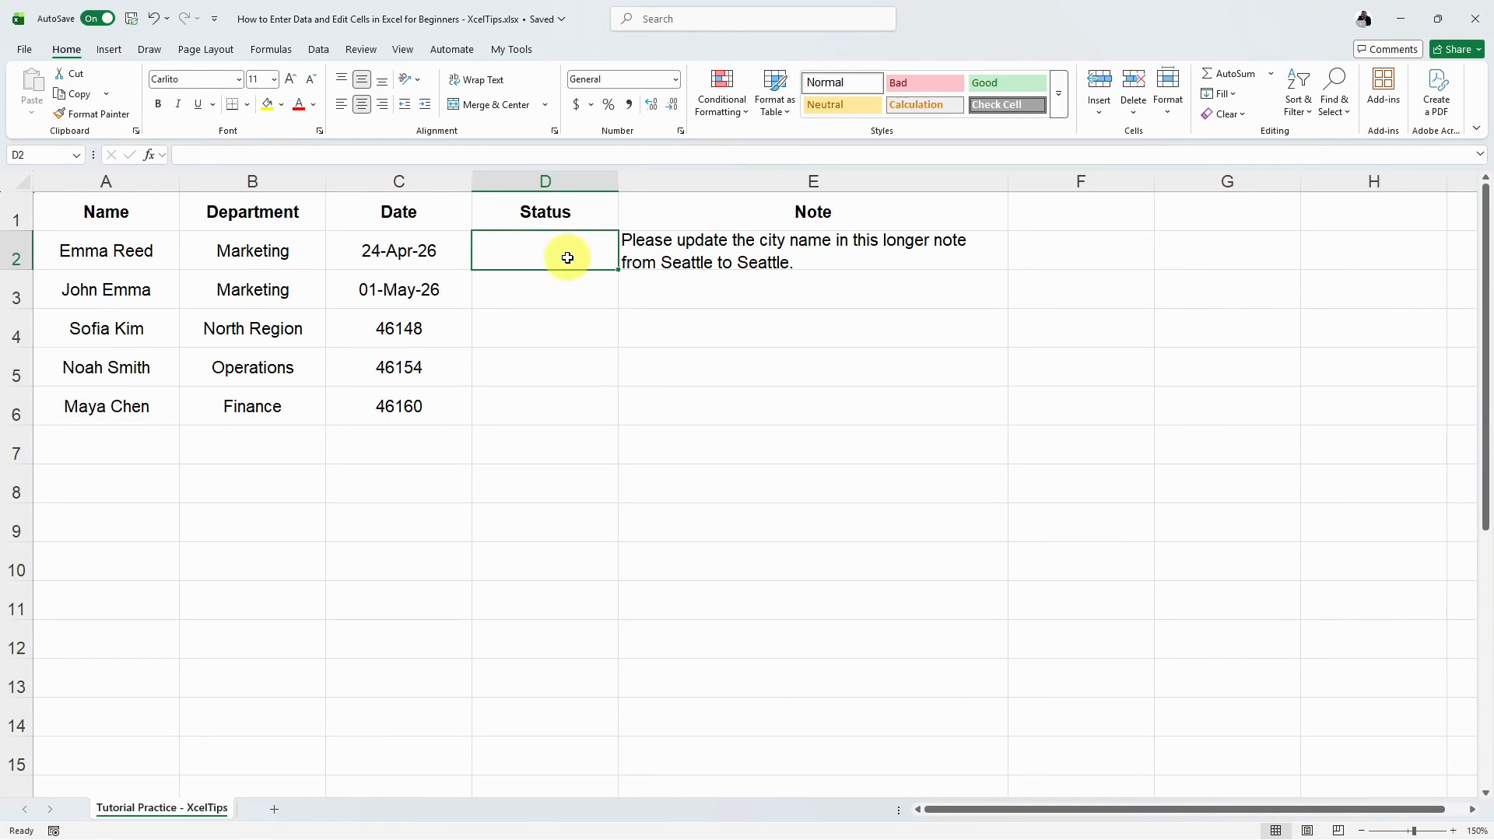
pyautogui.moveTo(567, 251); pyautogui.dragTo(569, 402)
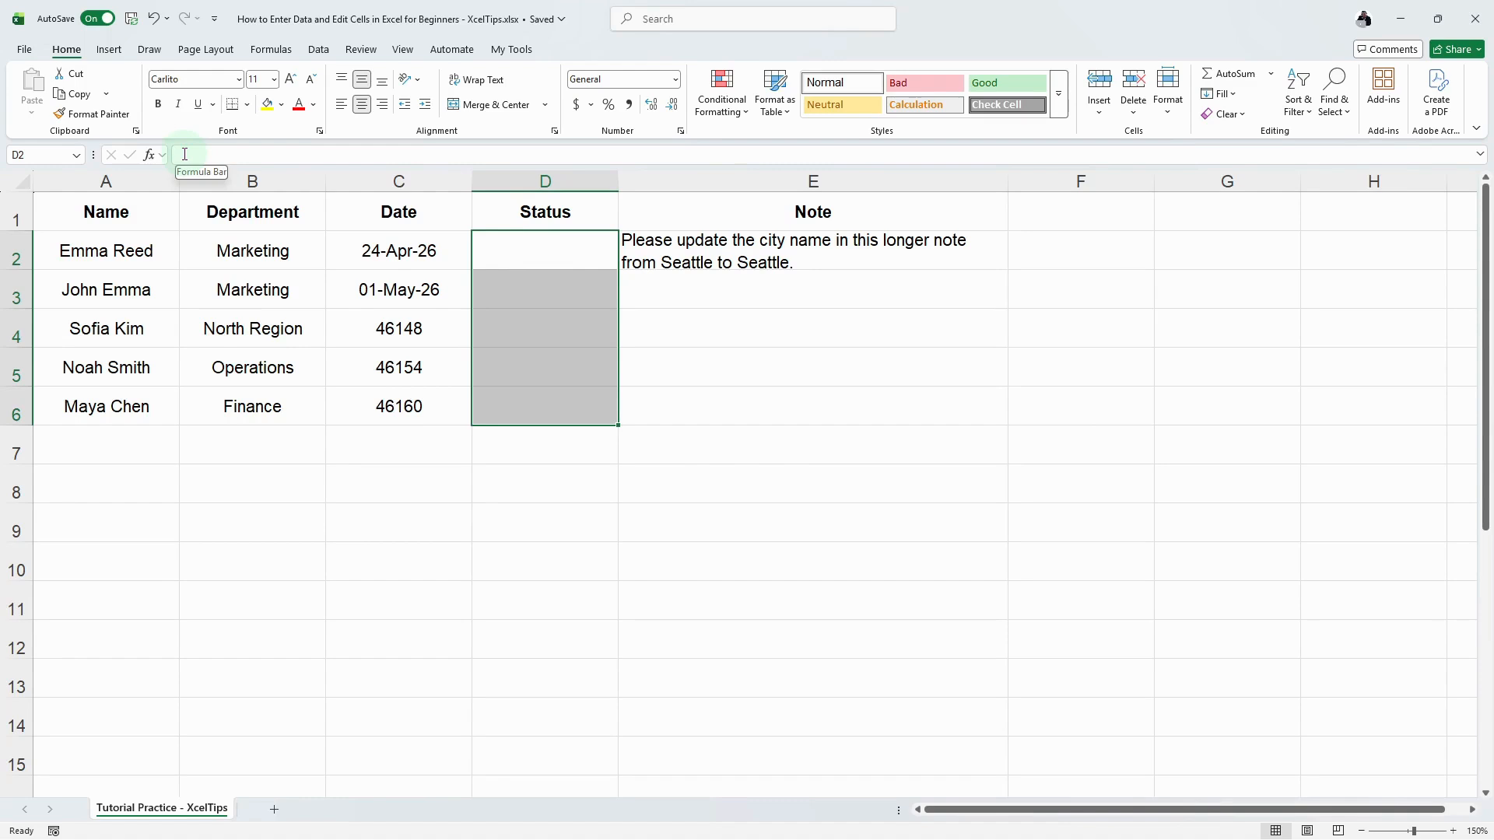
pyautogui.doubleClick(559, 250)
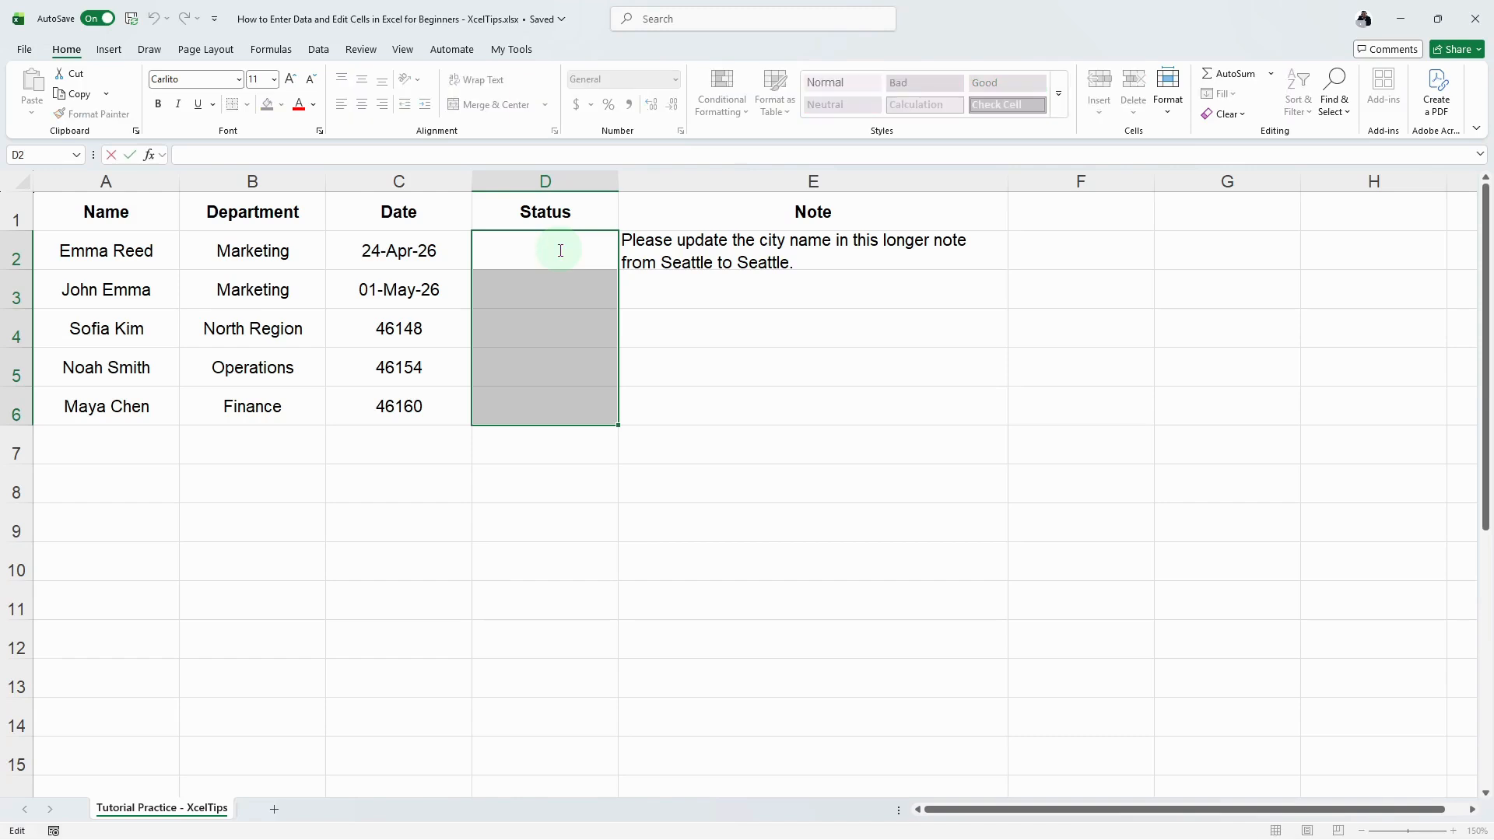
pyautogui.write('Paid')
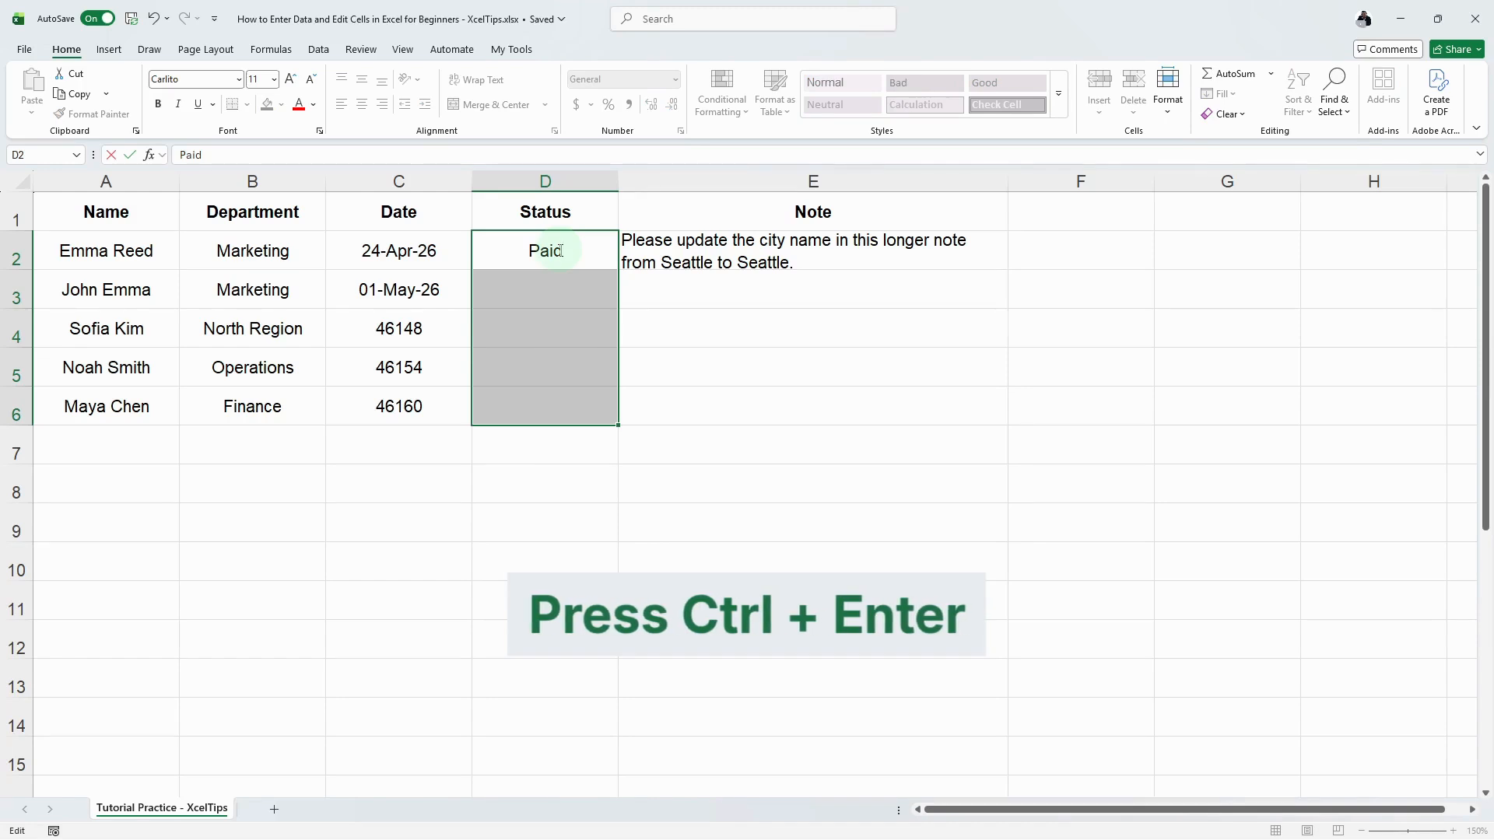
pyautogui.hotkey('ctrl', 'Return')
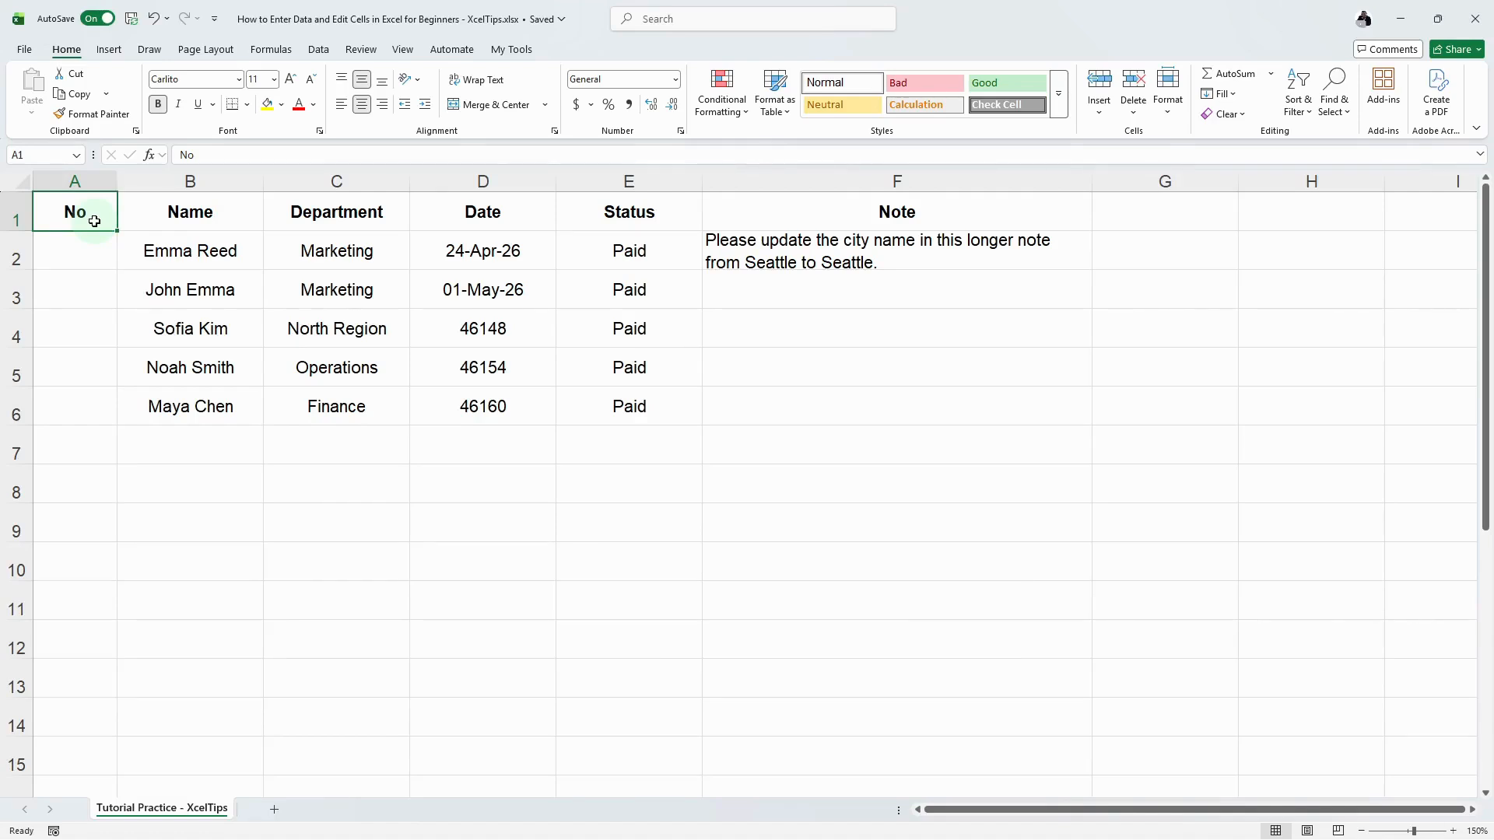
# Enter the numbers 1 and 2 in cells A2 and A3 under the No header
pyautogui.click(87, 248)
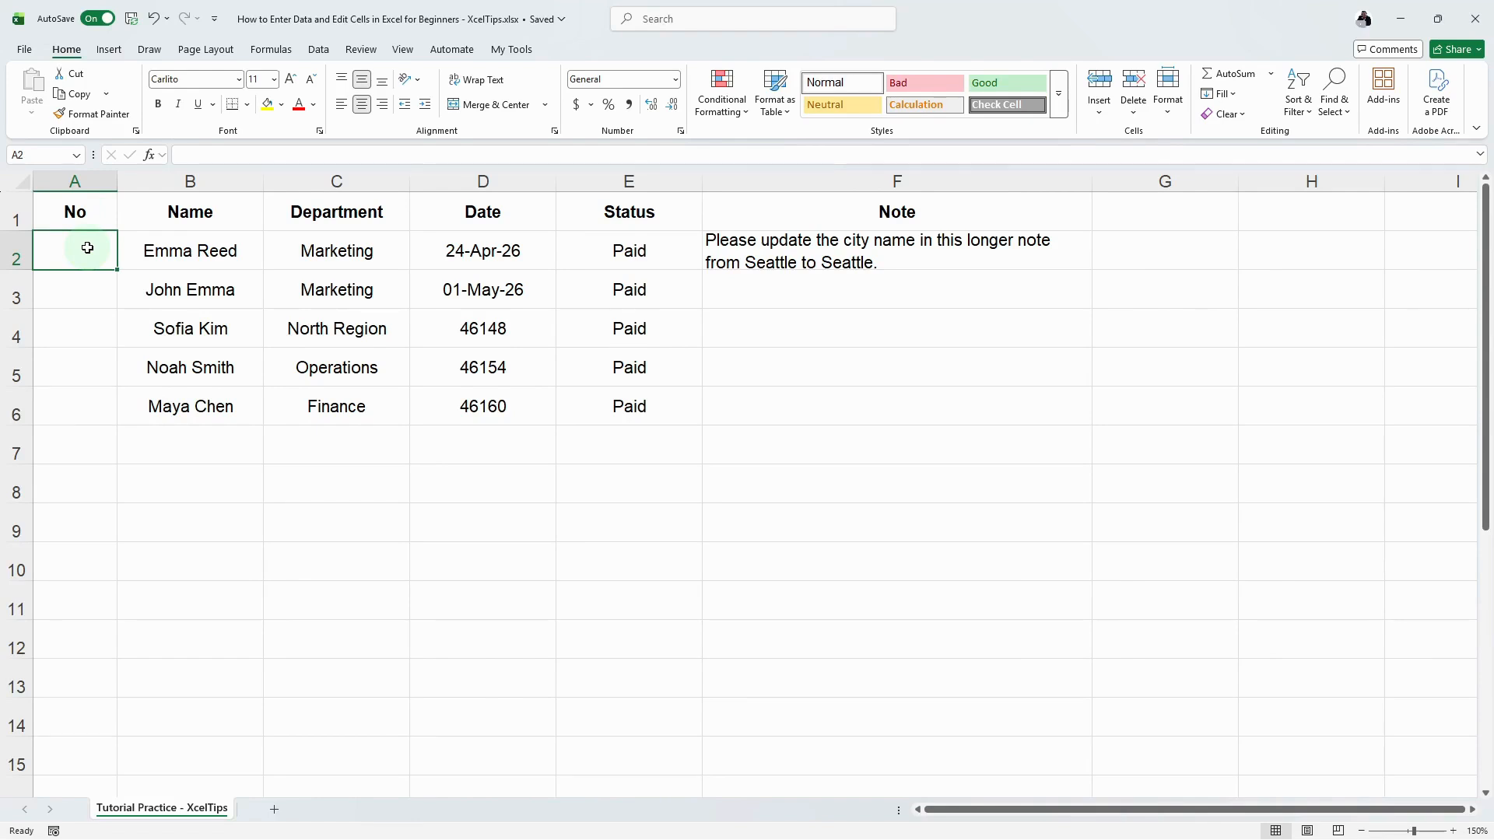
pyautogui.write('1')
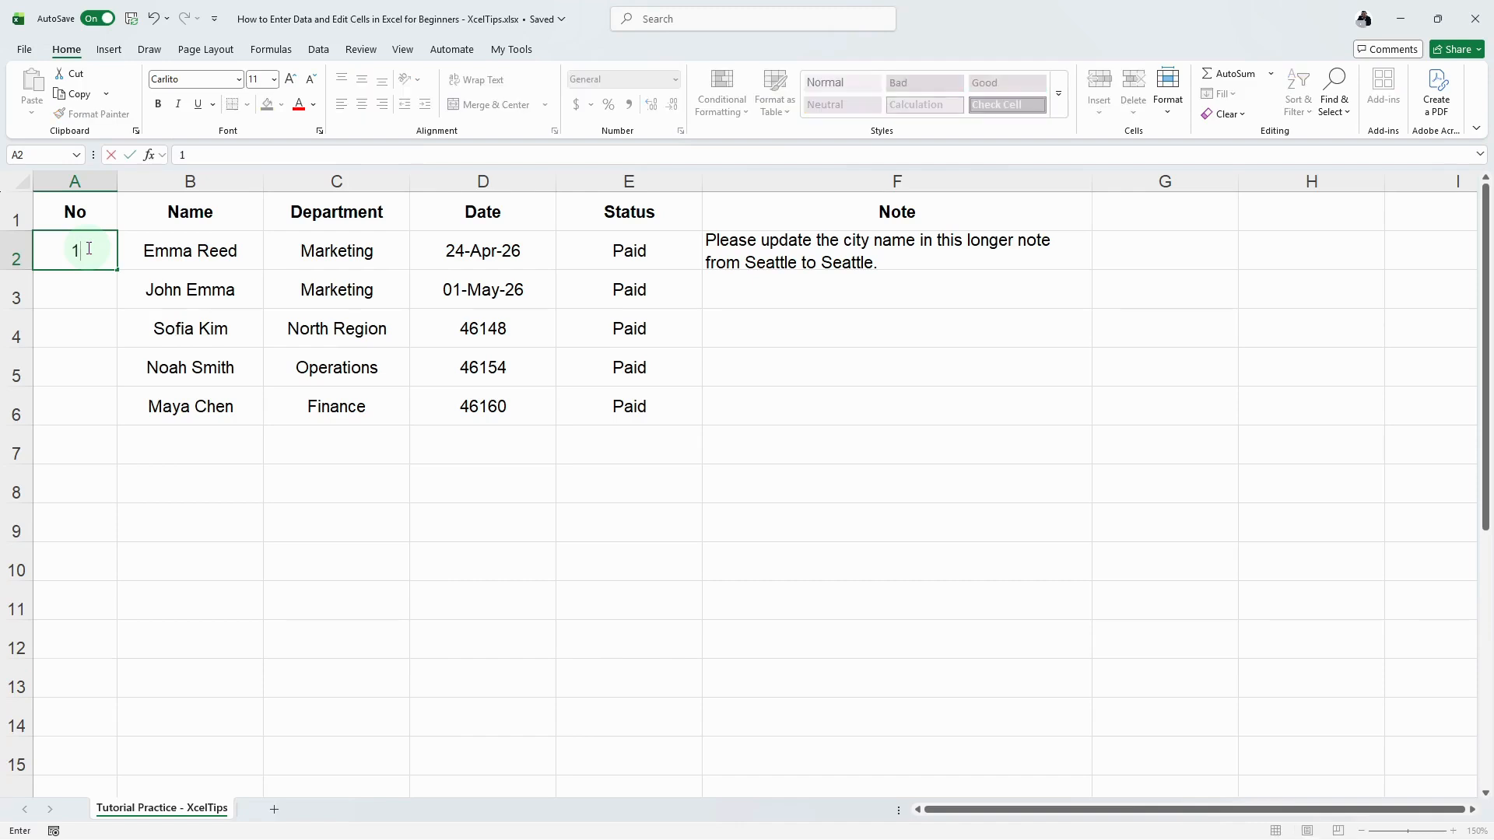
pyautogui.press('Return')
pyautogui.write('2')
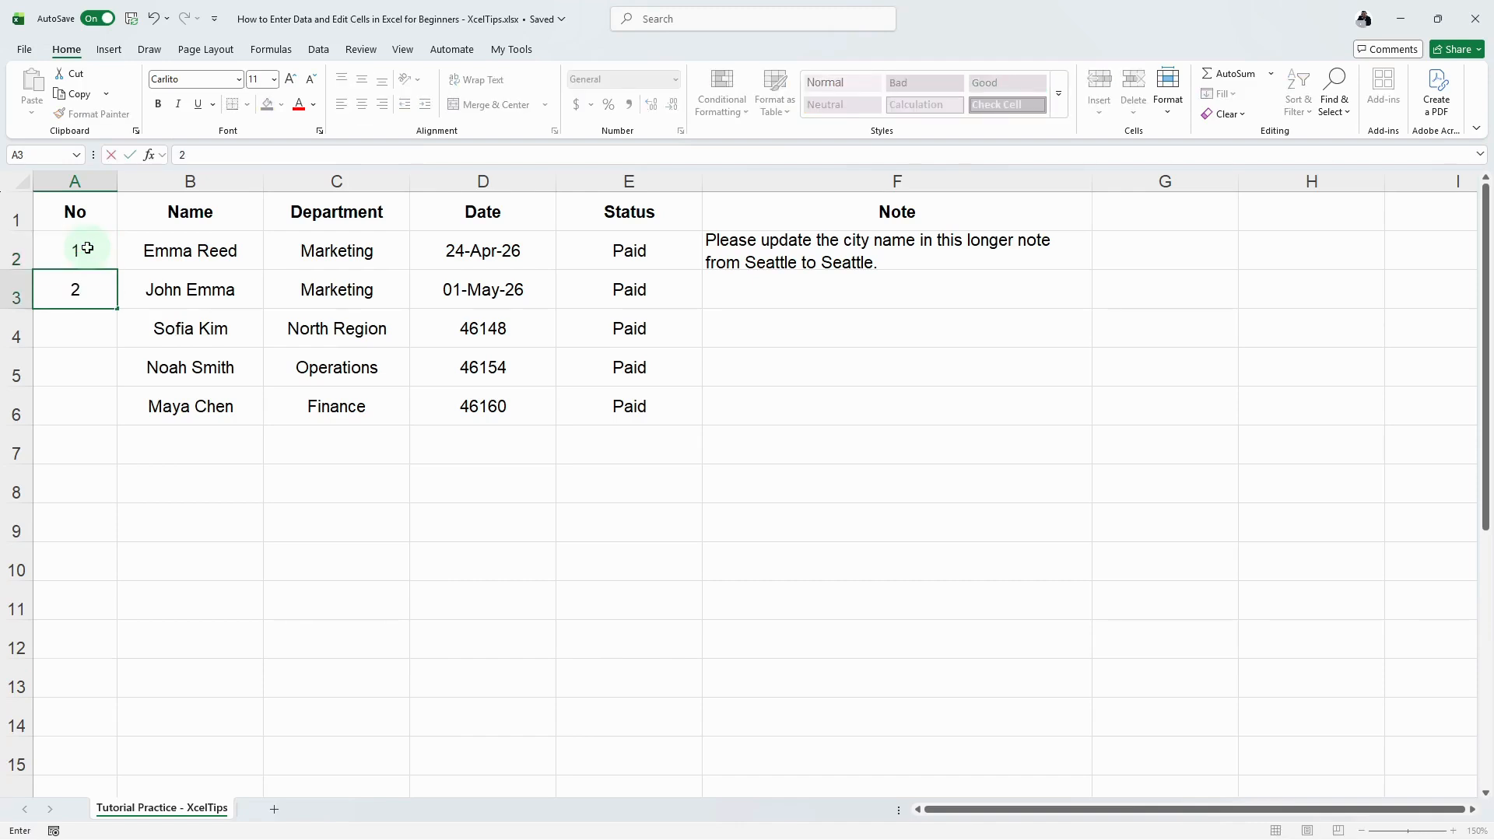
pyautogui.press('Return')
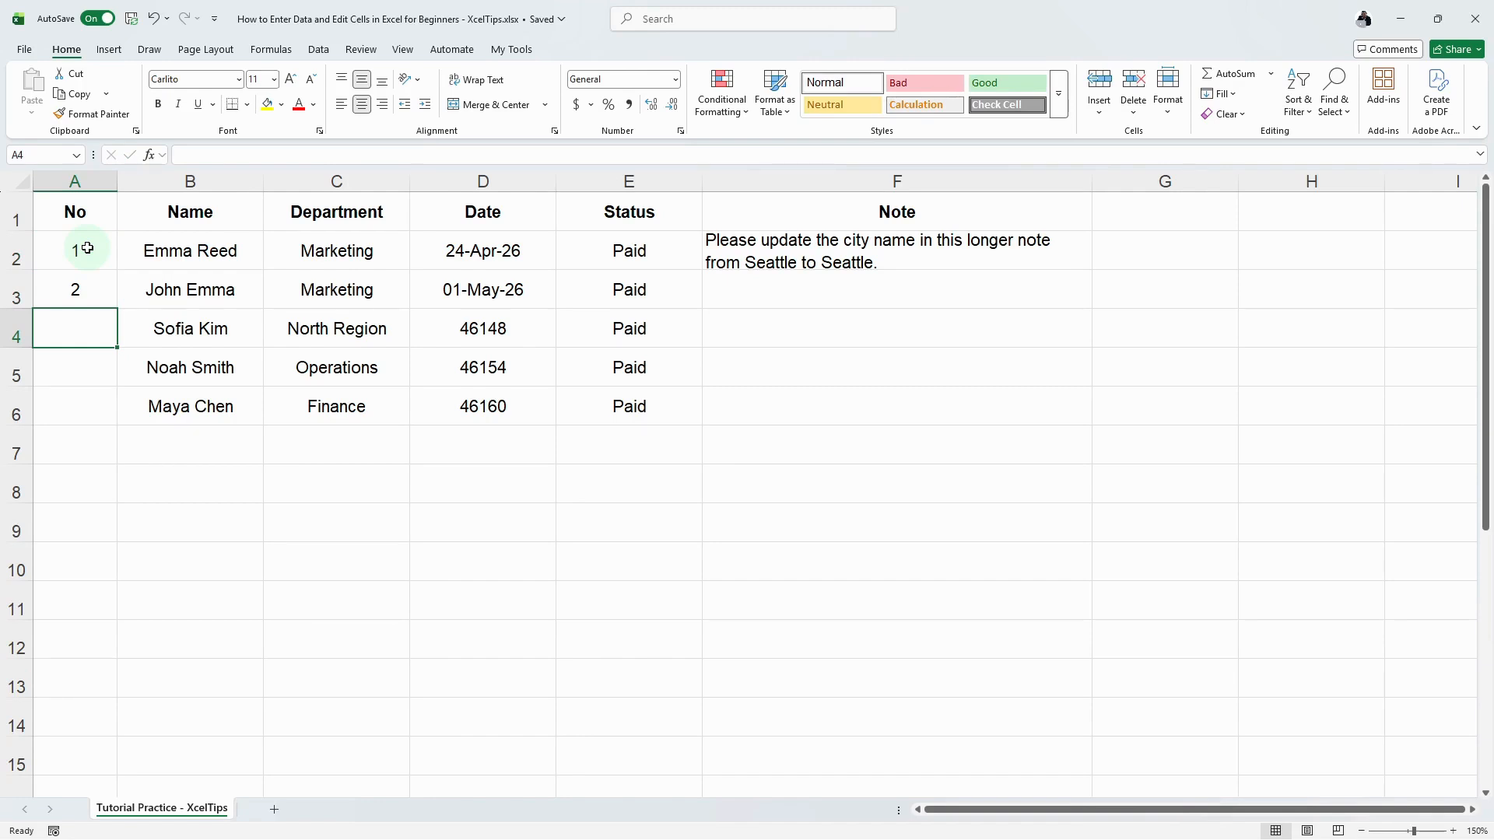
# Extend the number series from cells A2 and A3 down to A6 by filling the pattern
pyautogui.moveTo(92, 253); pyautogui.dragTo(93, 293)
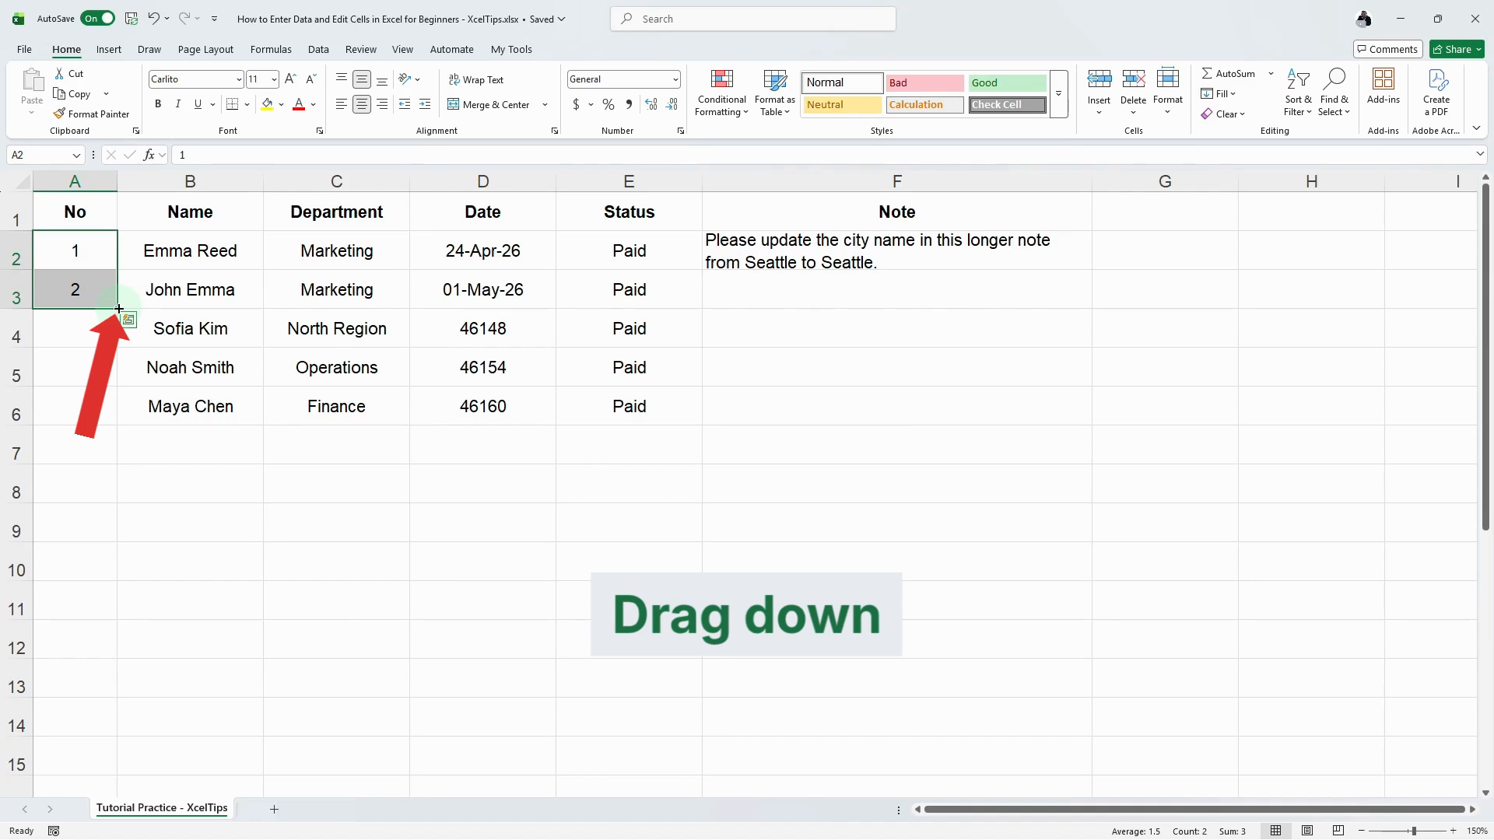
pyautogui.moveTo(119, 309); pyautogui.dragTo(118, 416)
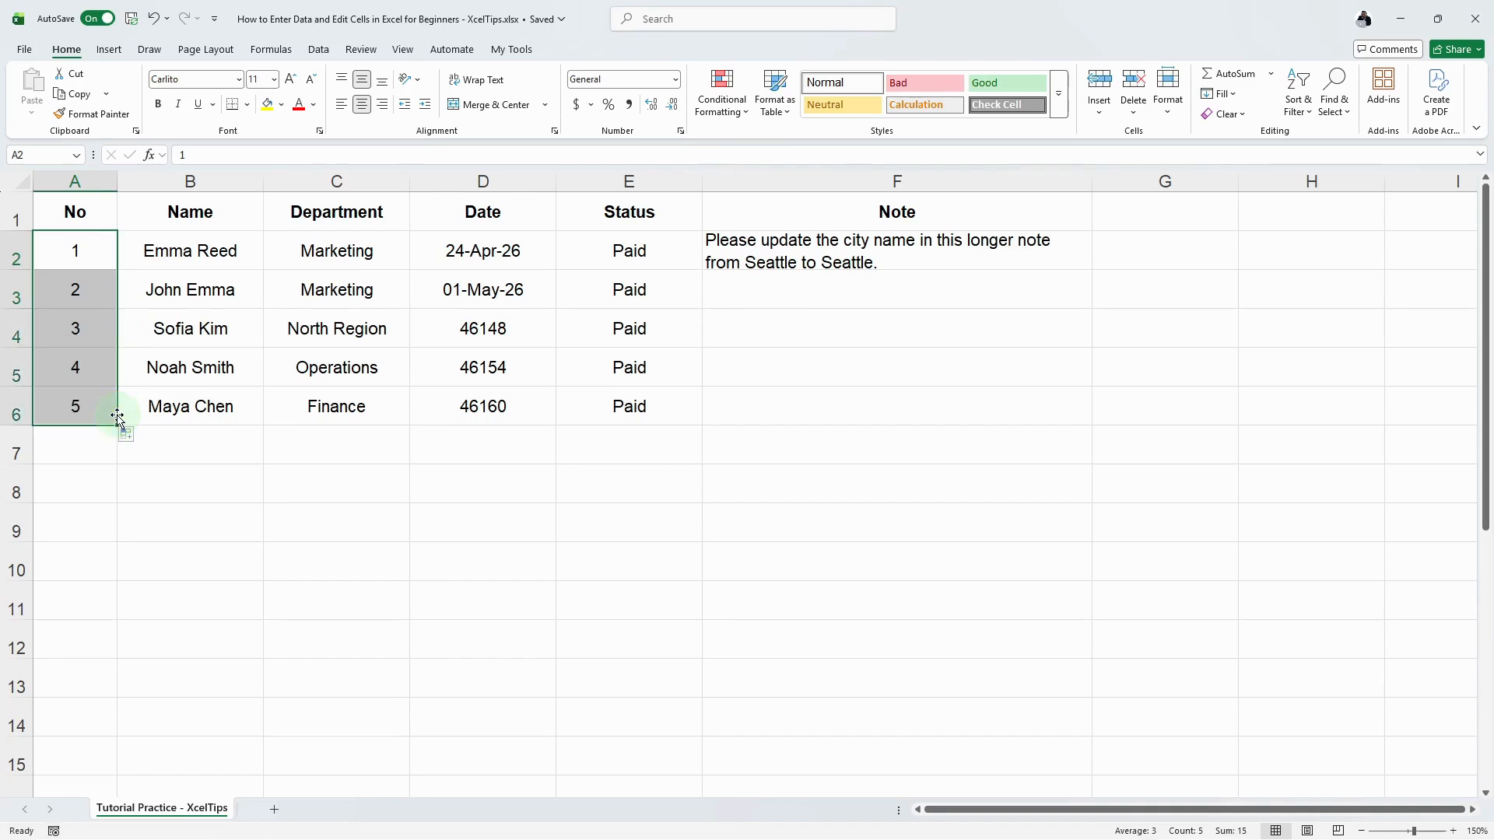
pyautogui.click(374, 468)
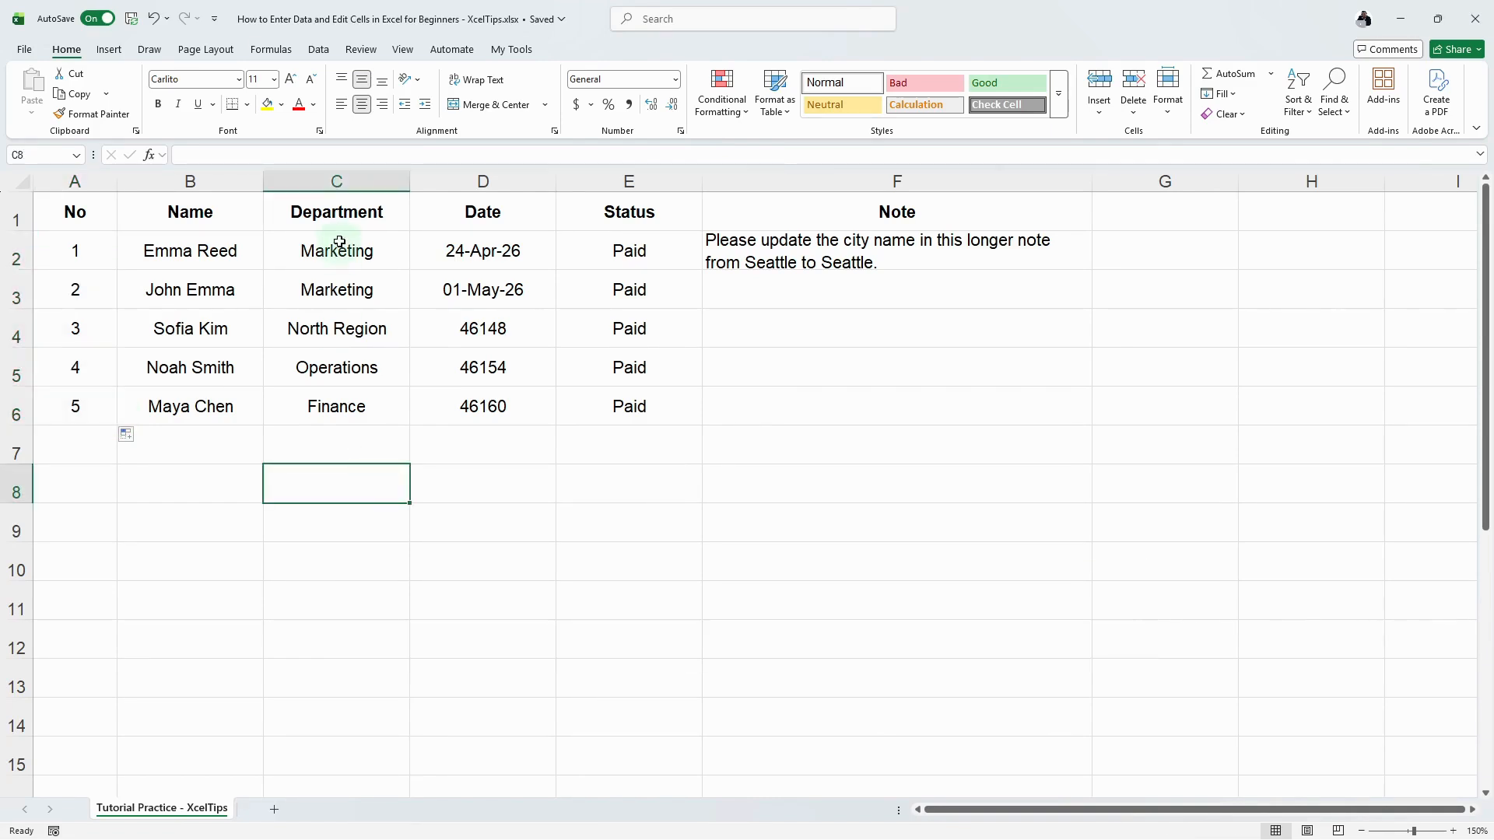
# Replace the department in cell C2 with Sales and undo that replacement
pyautogui.click(343, 251)
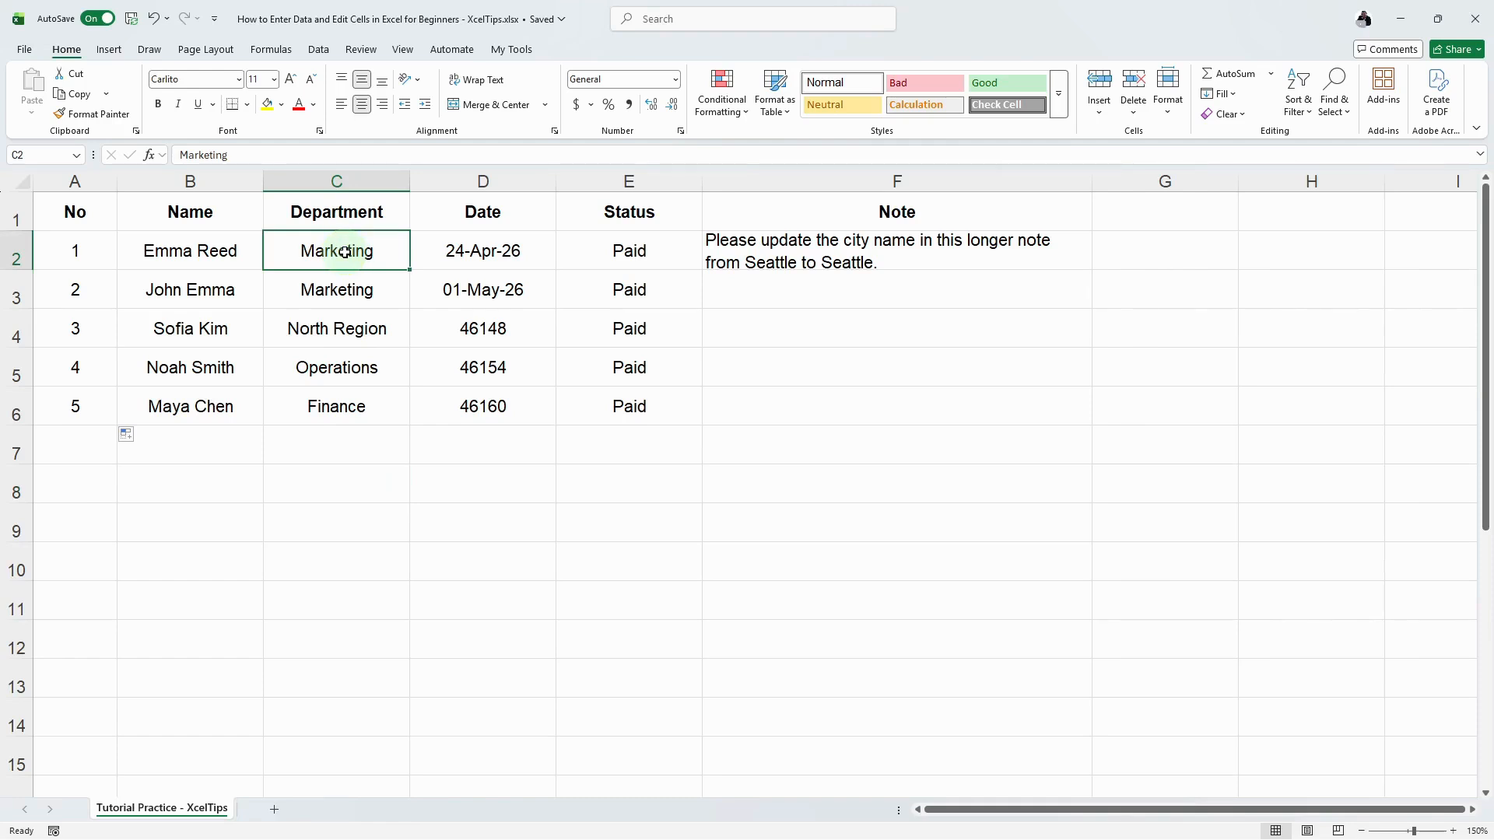
pyautogui.write('Sales')
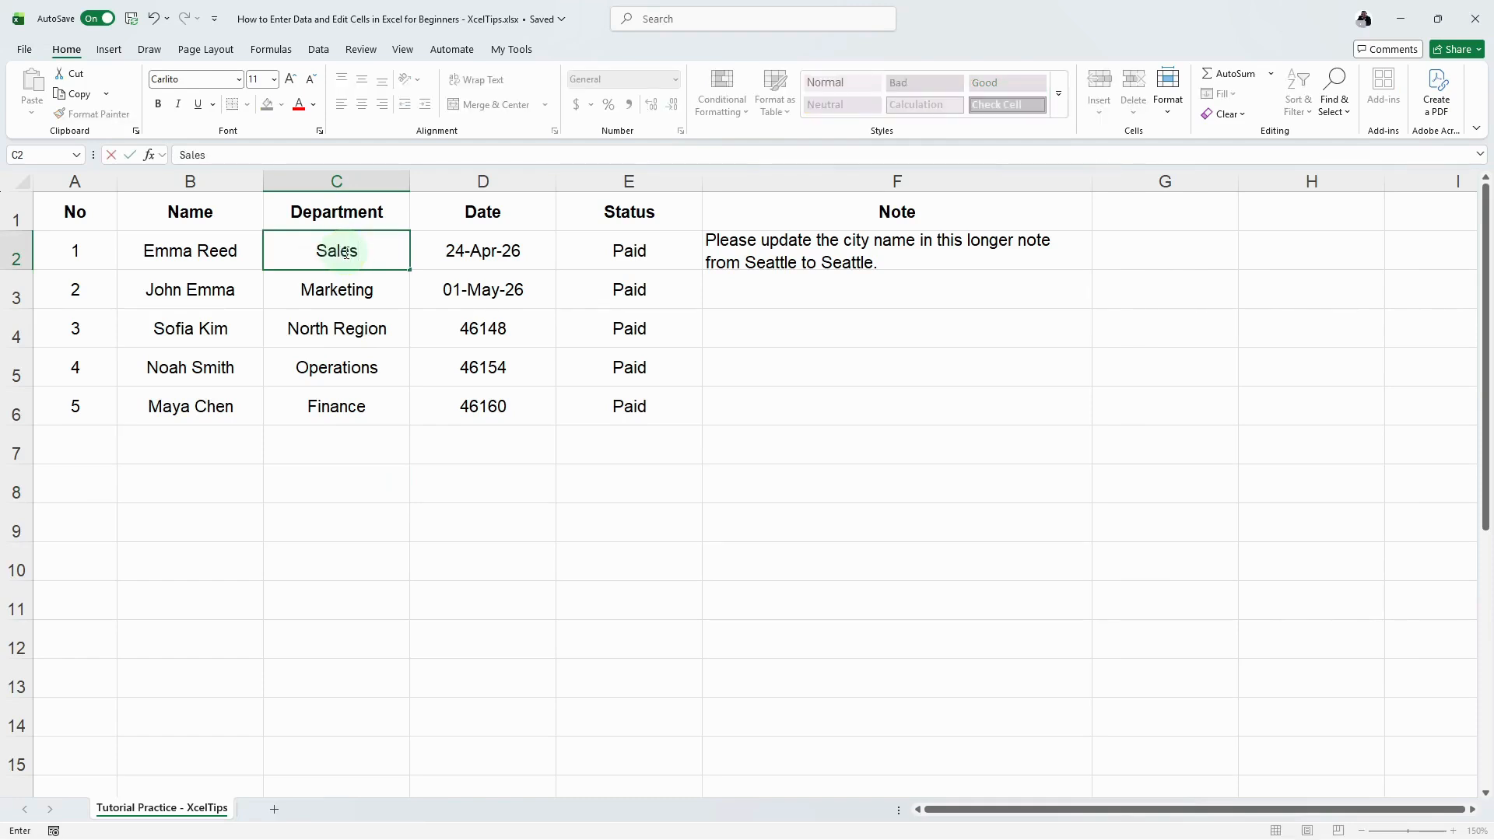
pyautogui.press('Return')
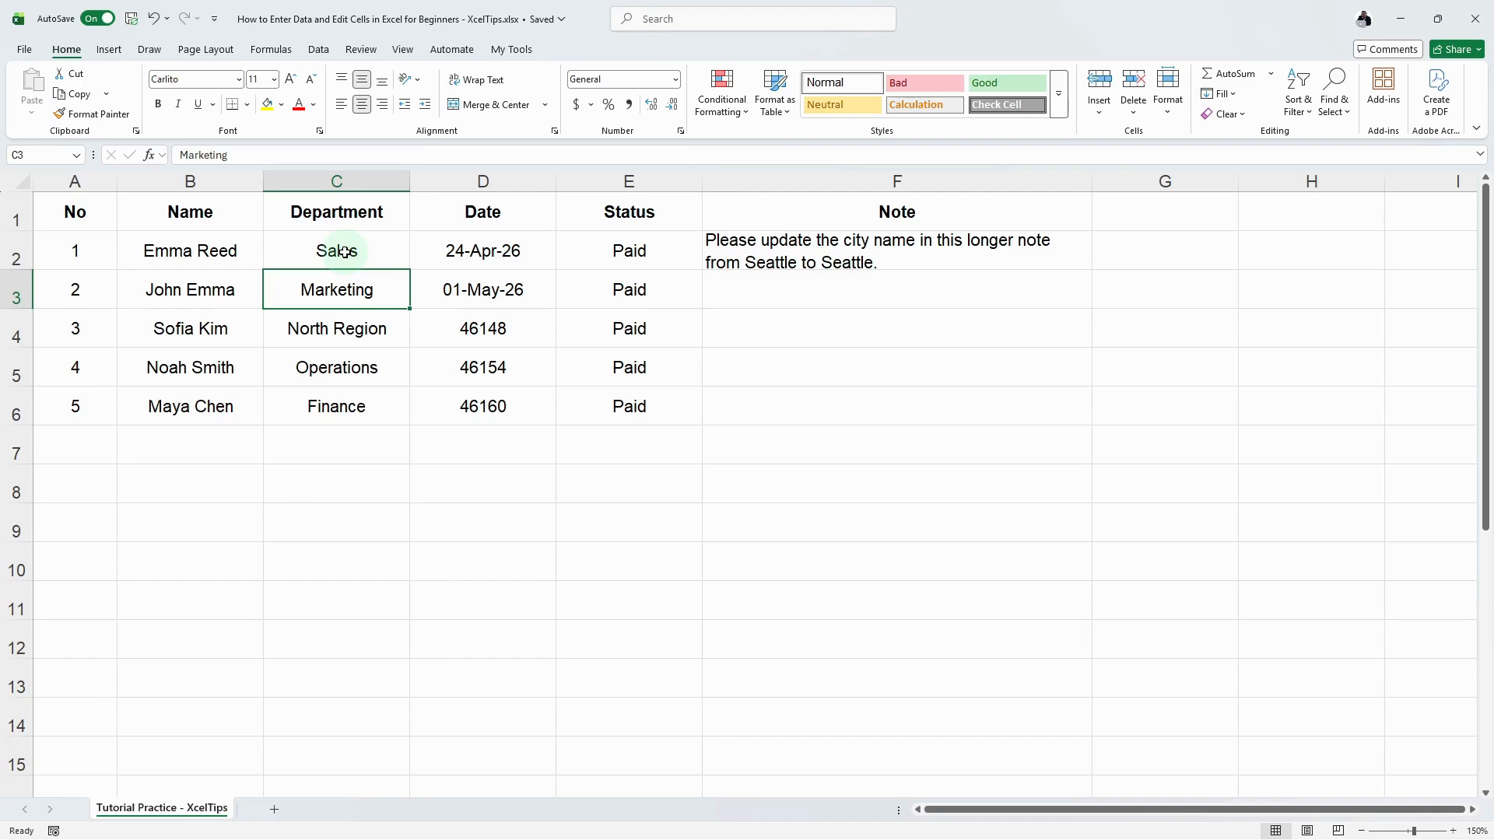
pyautogui.hotkey('ctrl', 'z')
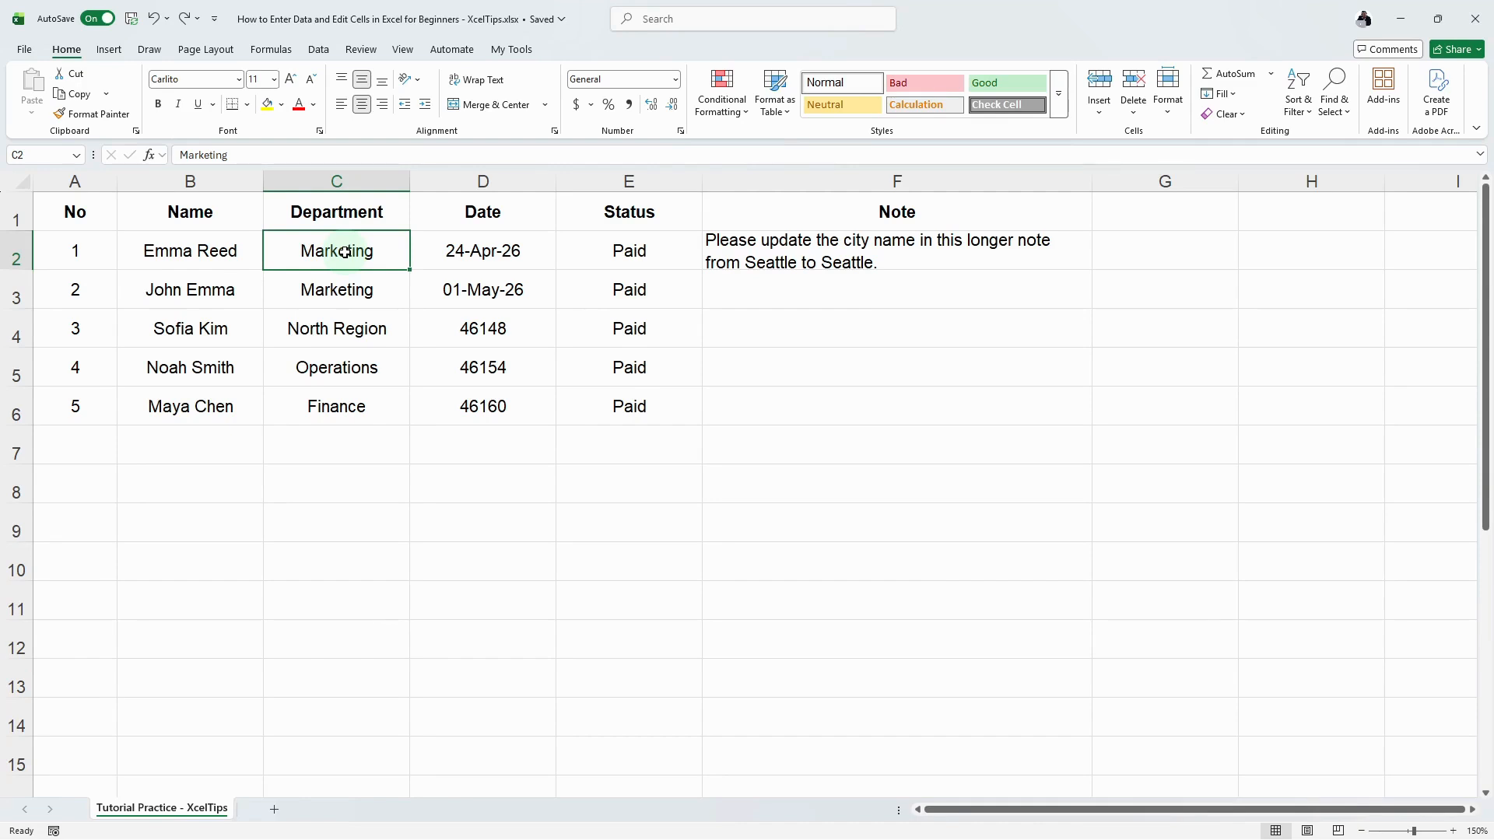
# Open the existing department text in cell C4 for in-cell editing and close the edit
pyautogui.click(351, 325)
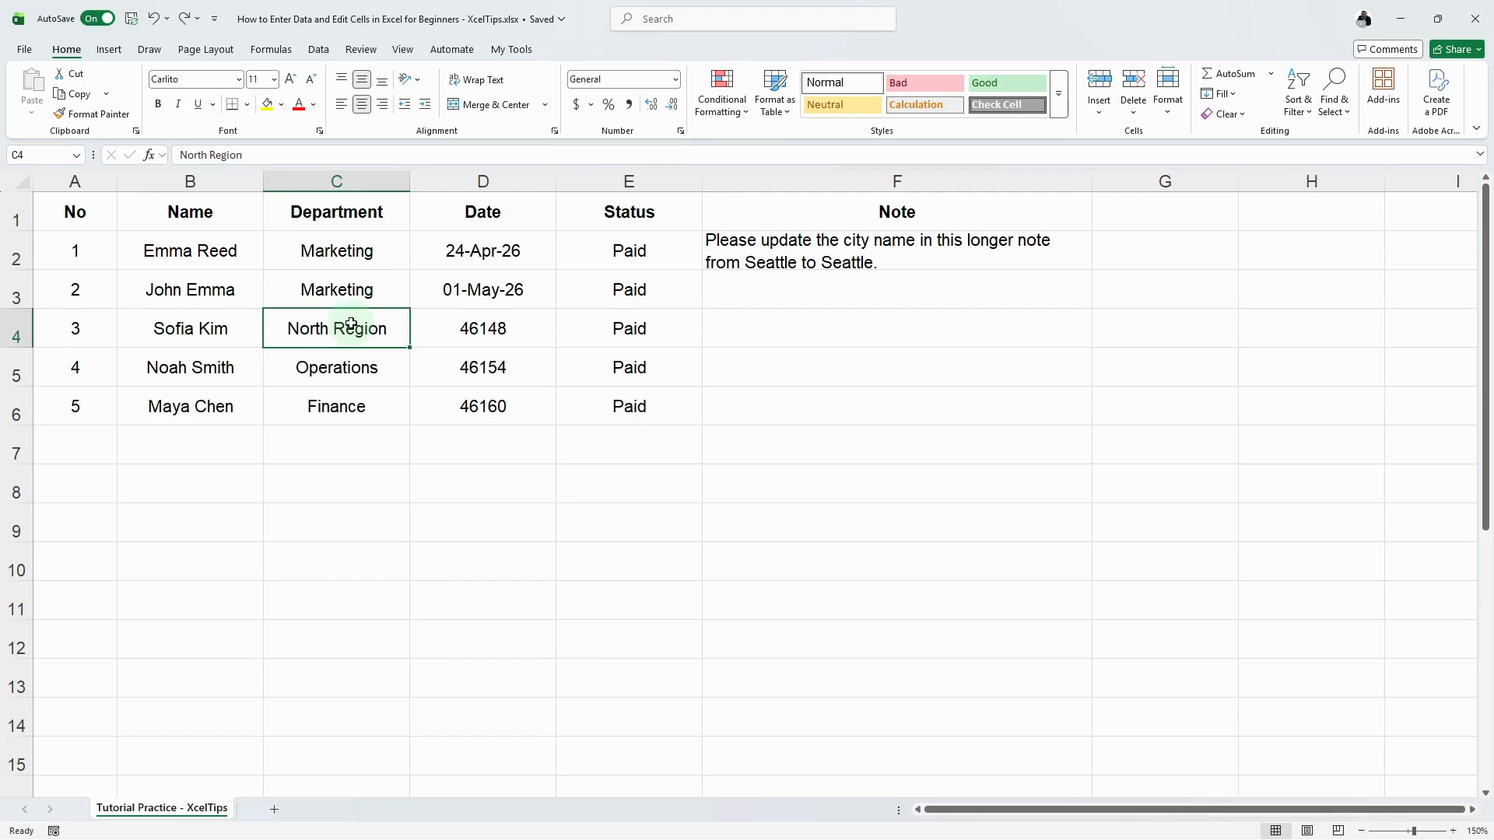
pyautogui.press('F2')
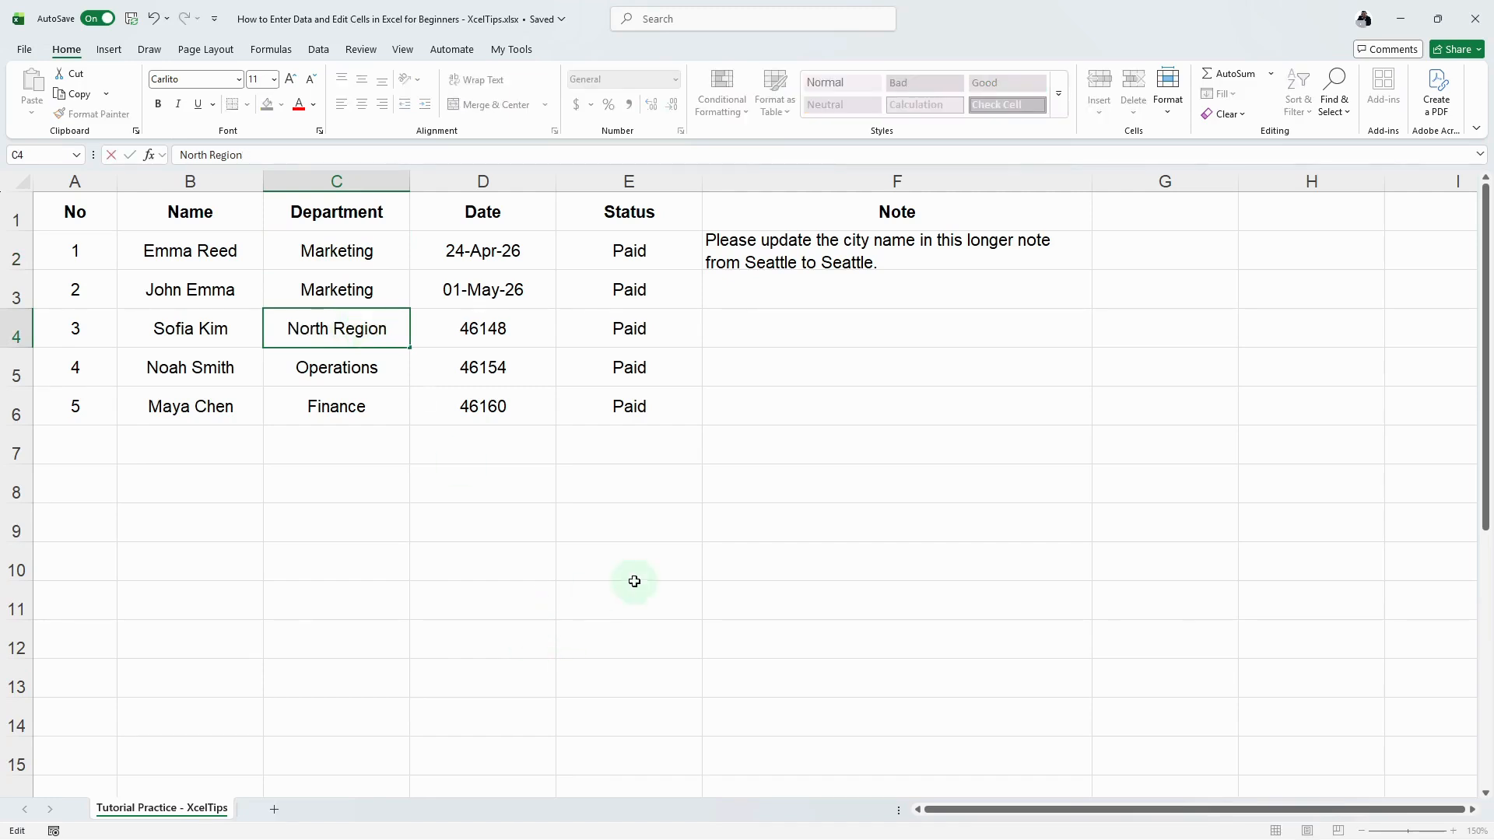
pyautogui.press('Return')
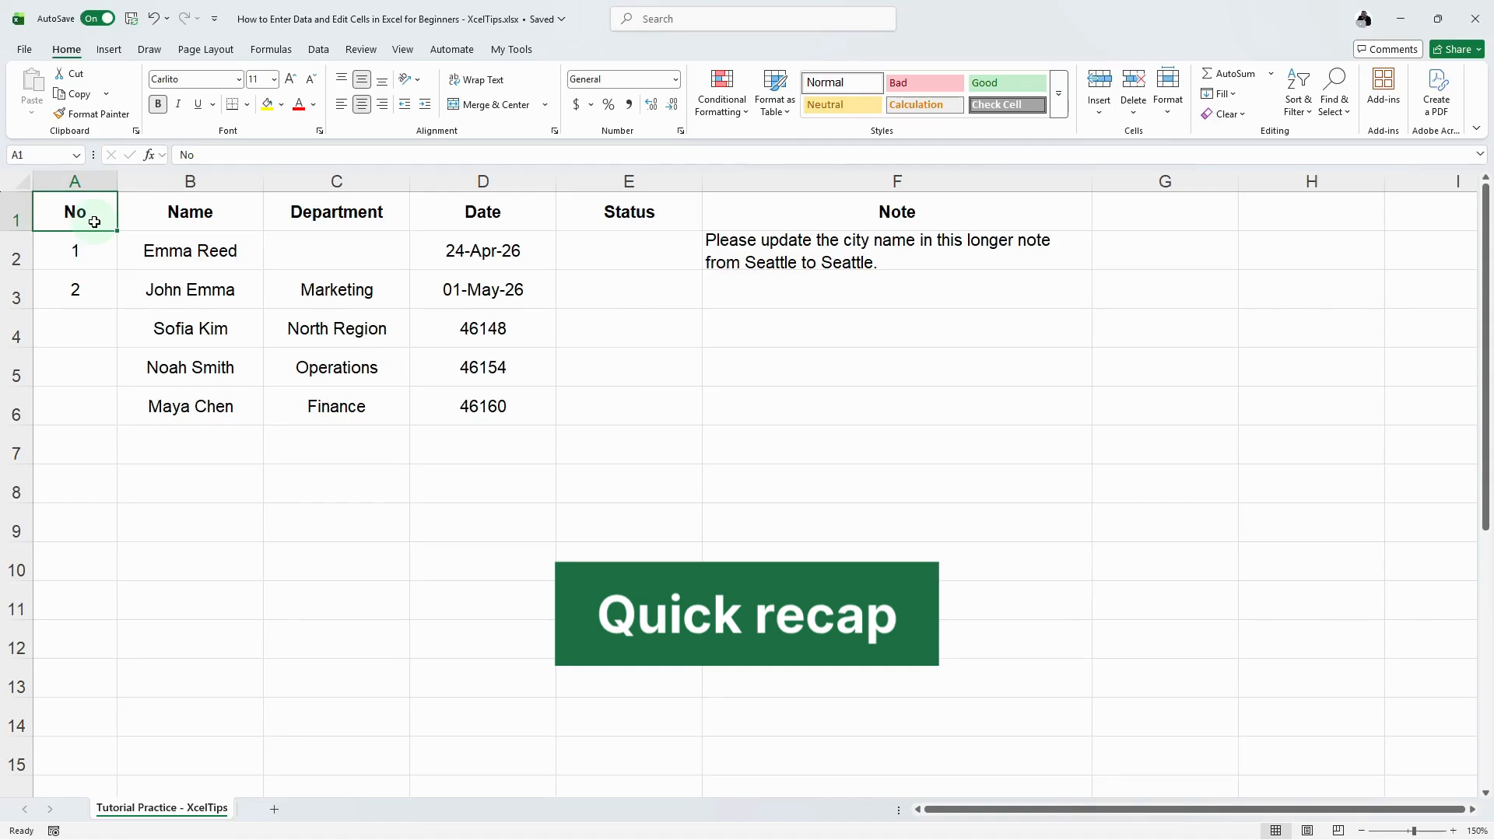
# Enter Sales as the department in the empty cell C2 and move on to the date in D3
pyautogui.click(358, 248)
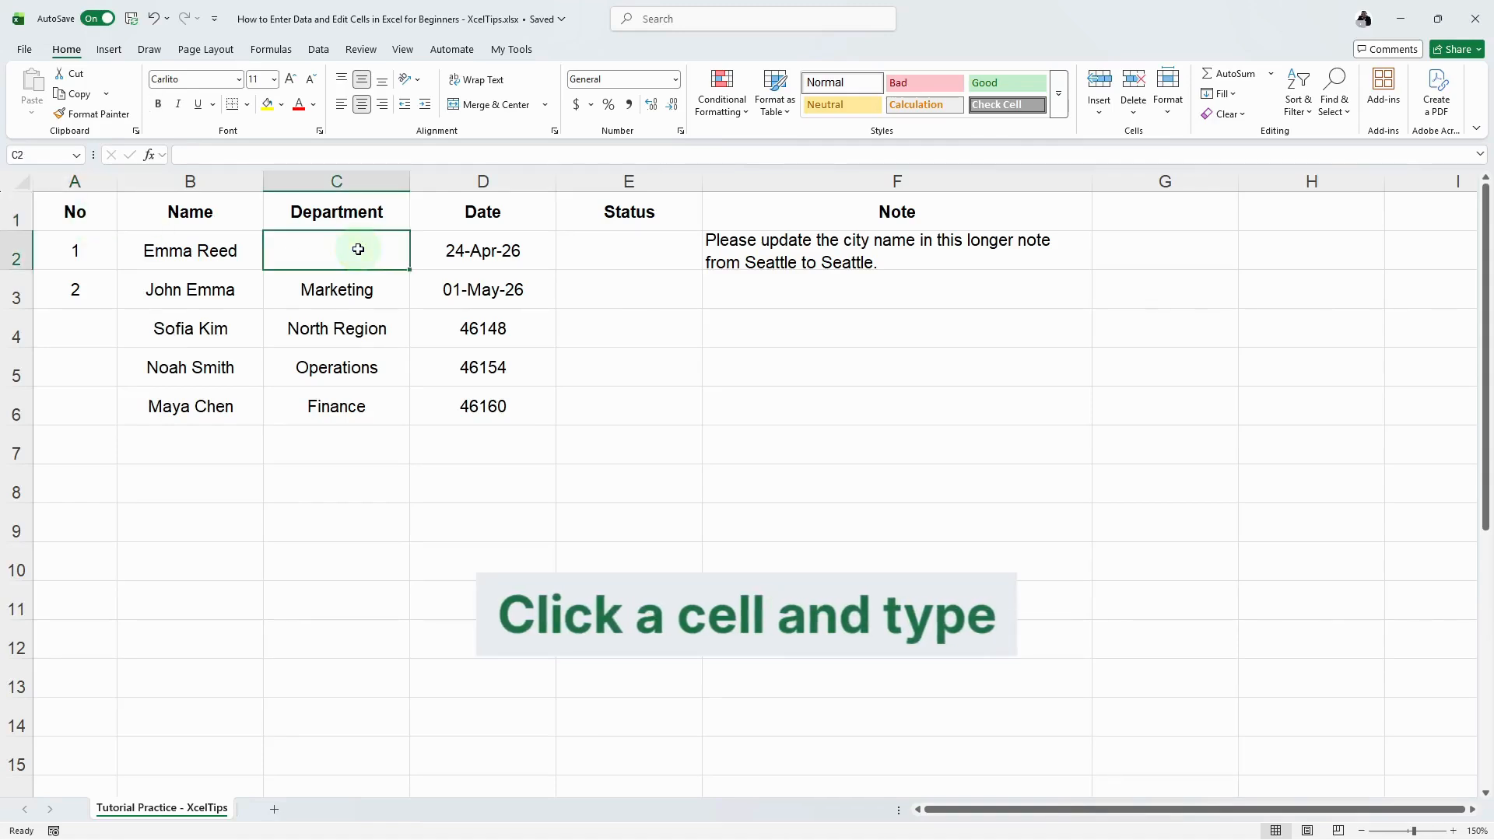
pyautogui.write('Sales')
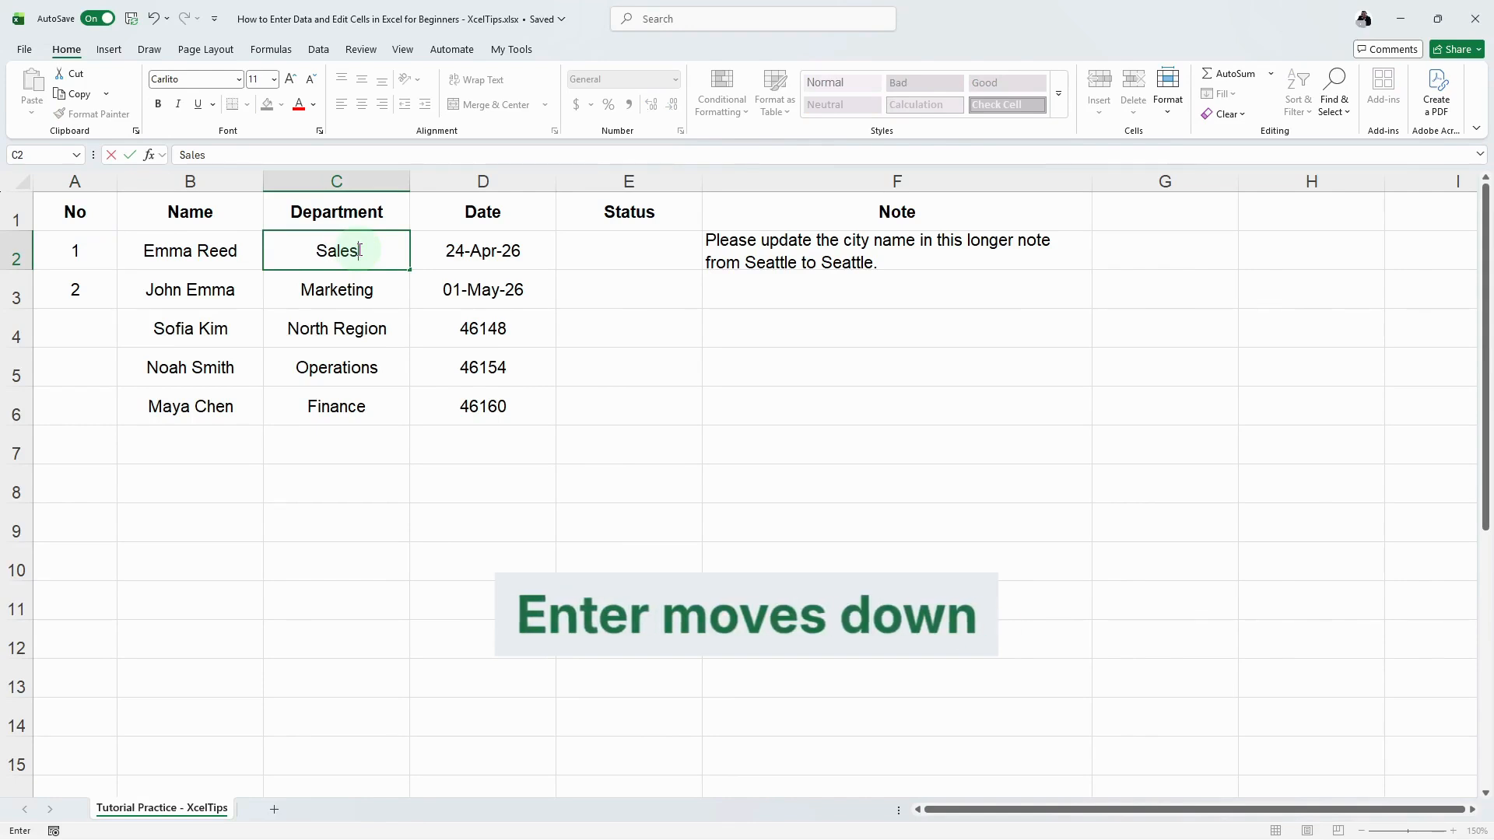
pyautogui.press('Return')
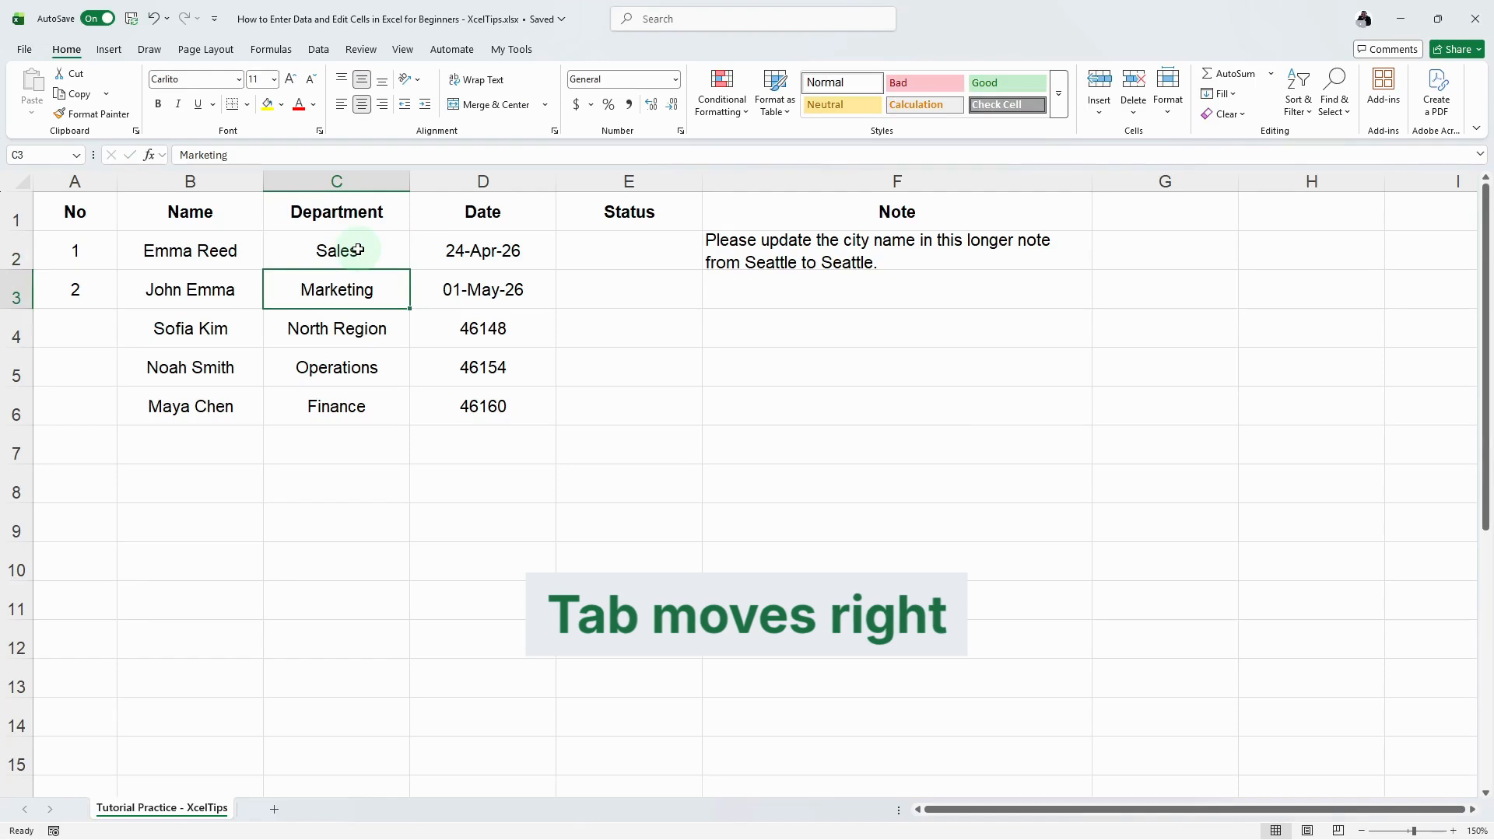
pyautogui.press('Tab')
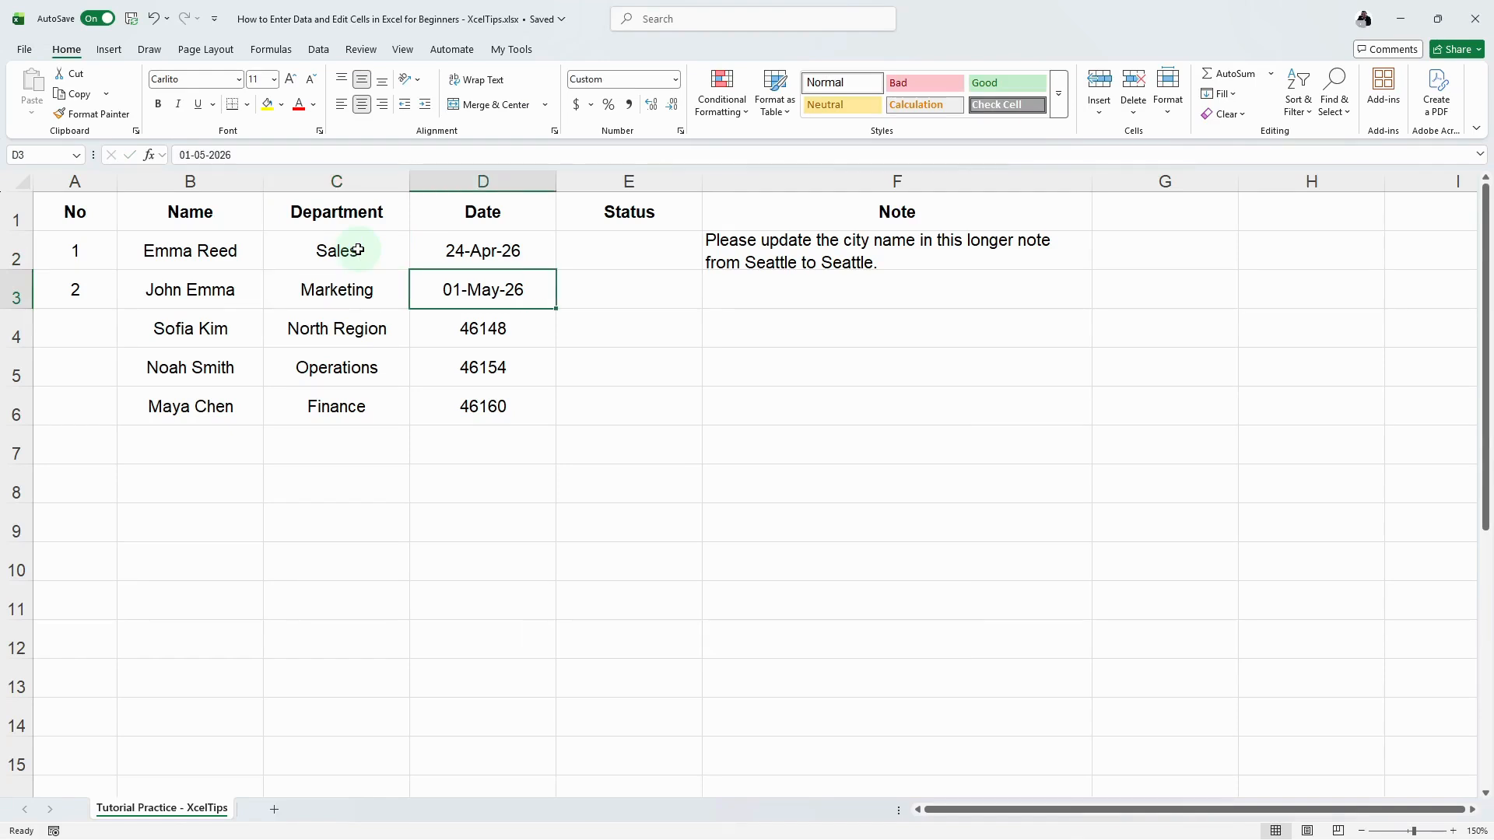
# Shorten the note in cell F2 to "Please update the city name in this longer note."
pyautogui.click(829, 249)
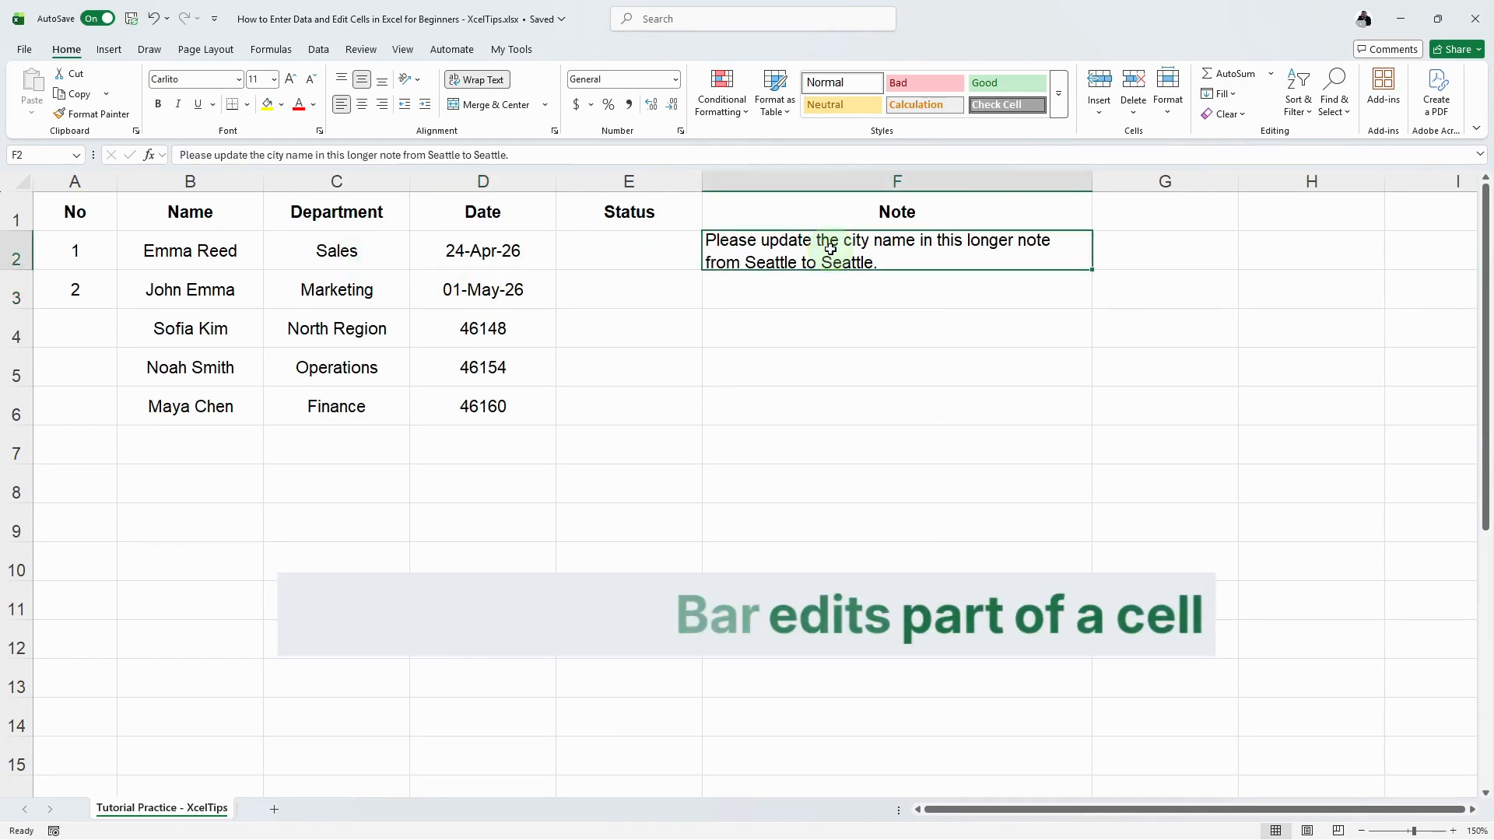
pyautogui.click(429, 155)
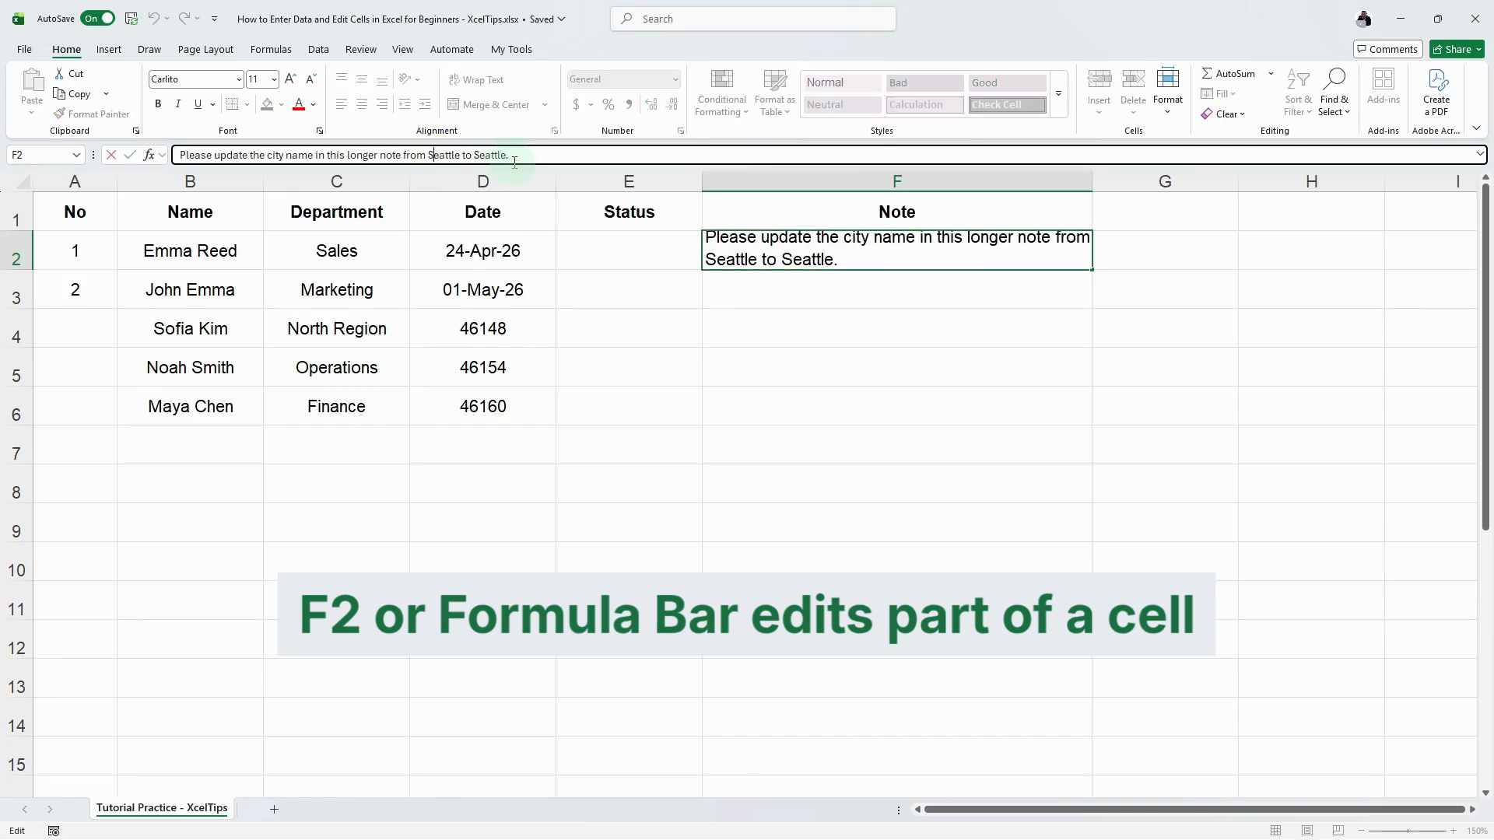
pyautogui.moveTo(506, 156); pyautogui.dragTo(405, 158)
pyautogui.press('Delete')
pyautogui.press('Return')
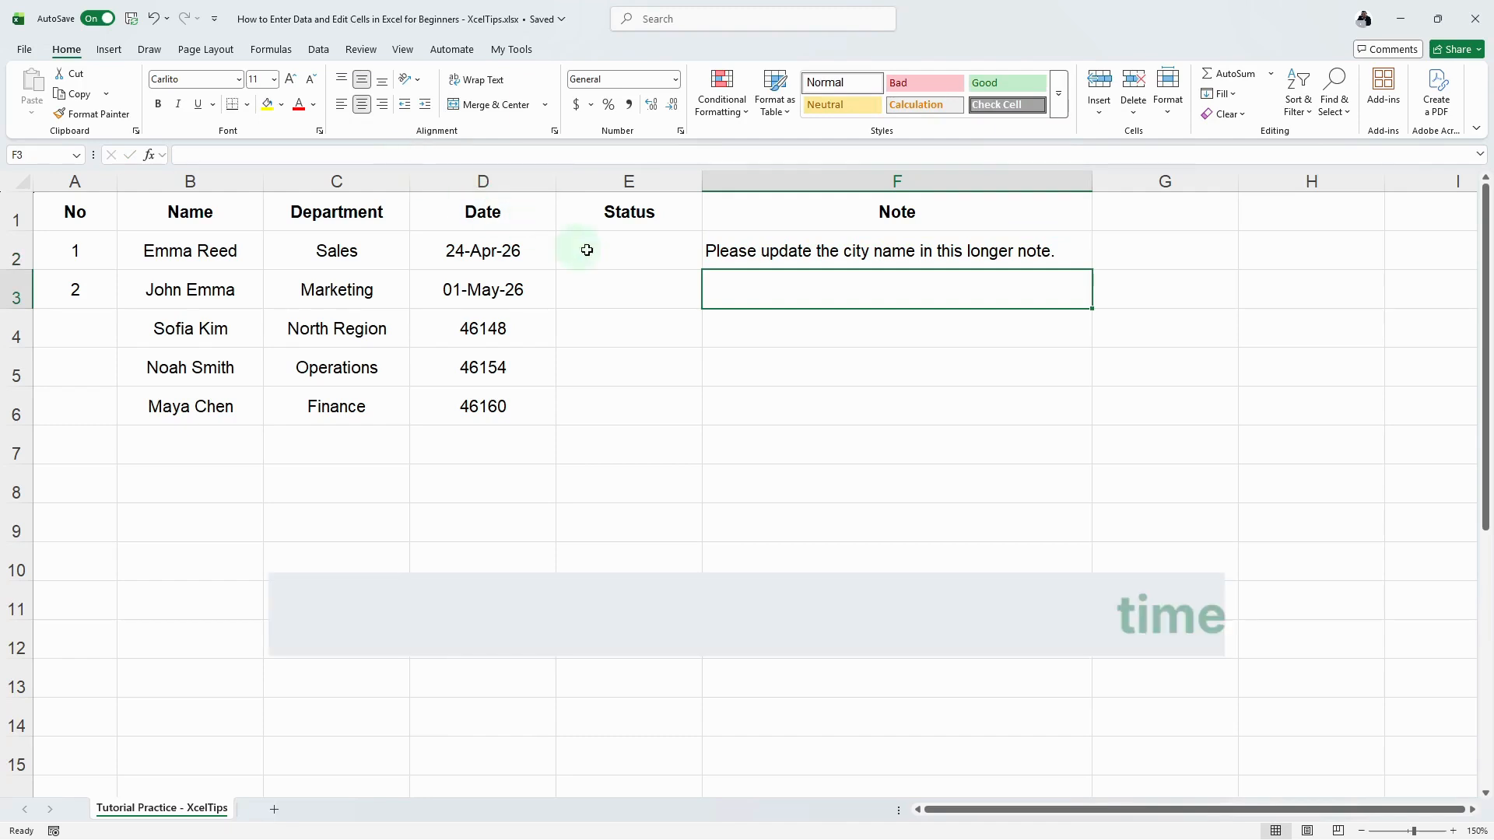
# Fill the empty Status cells E2 through E6 with Paid in a single entry
pyautogui.click(627, 253)
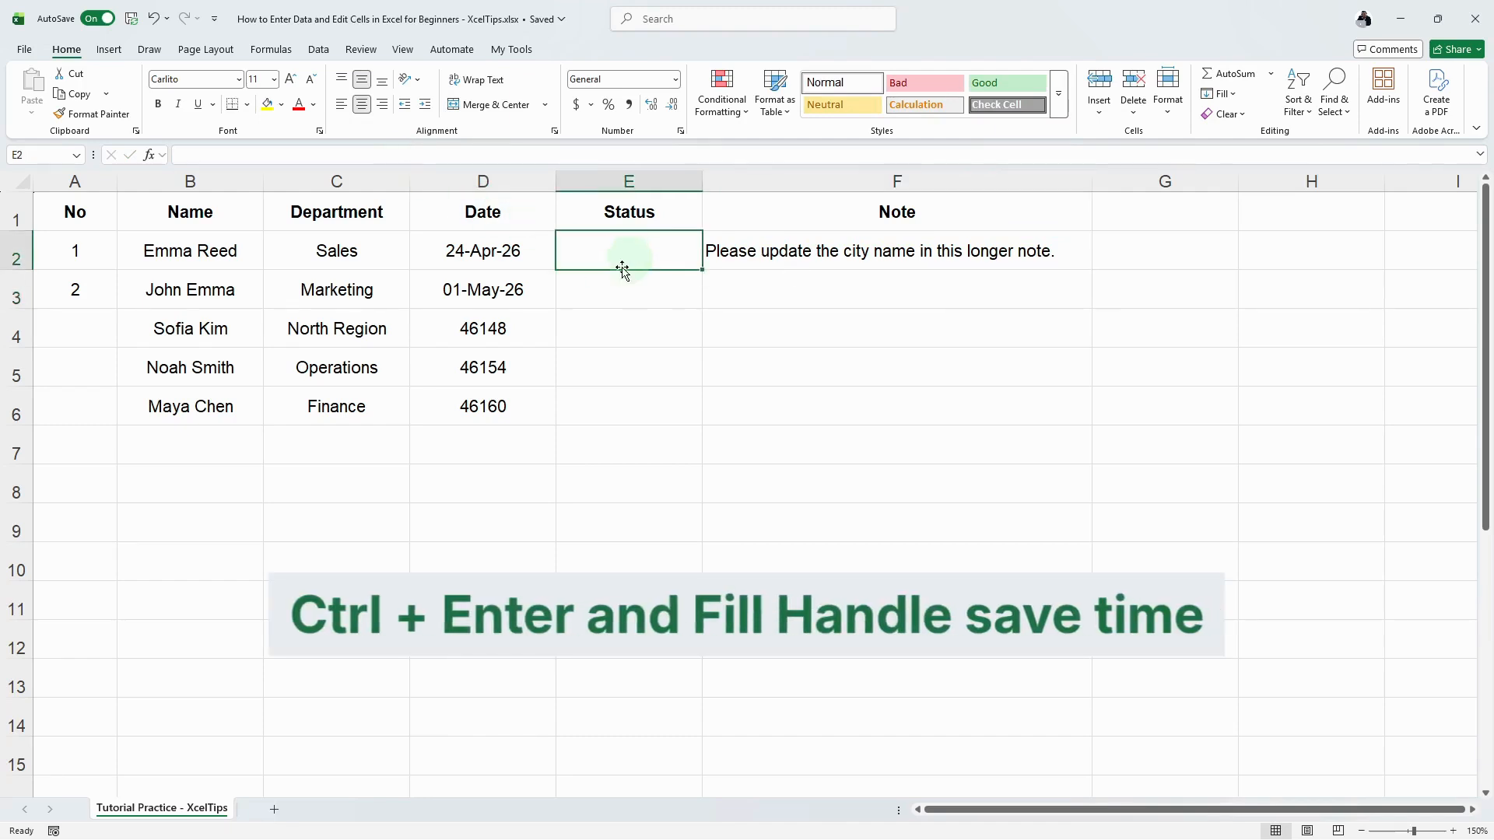
pyautogui.moveTo(648, 264); pyautogui.dragTo(640, 407)
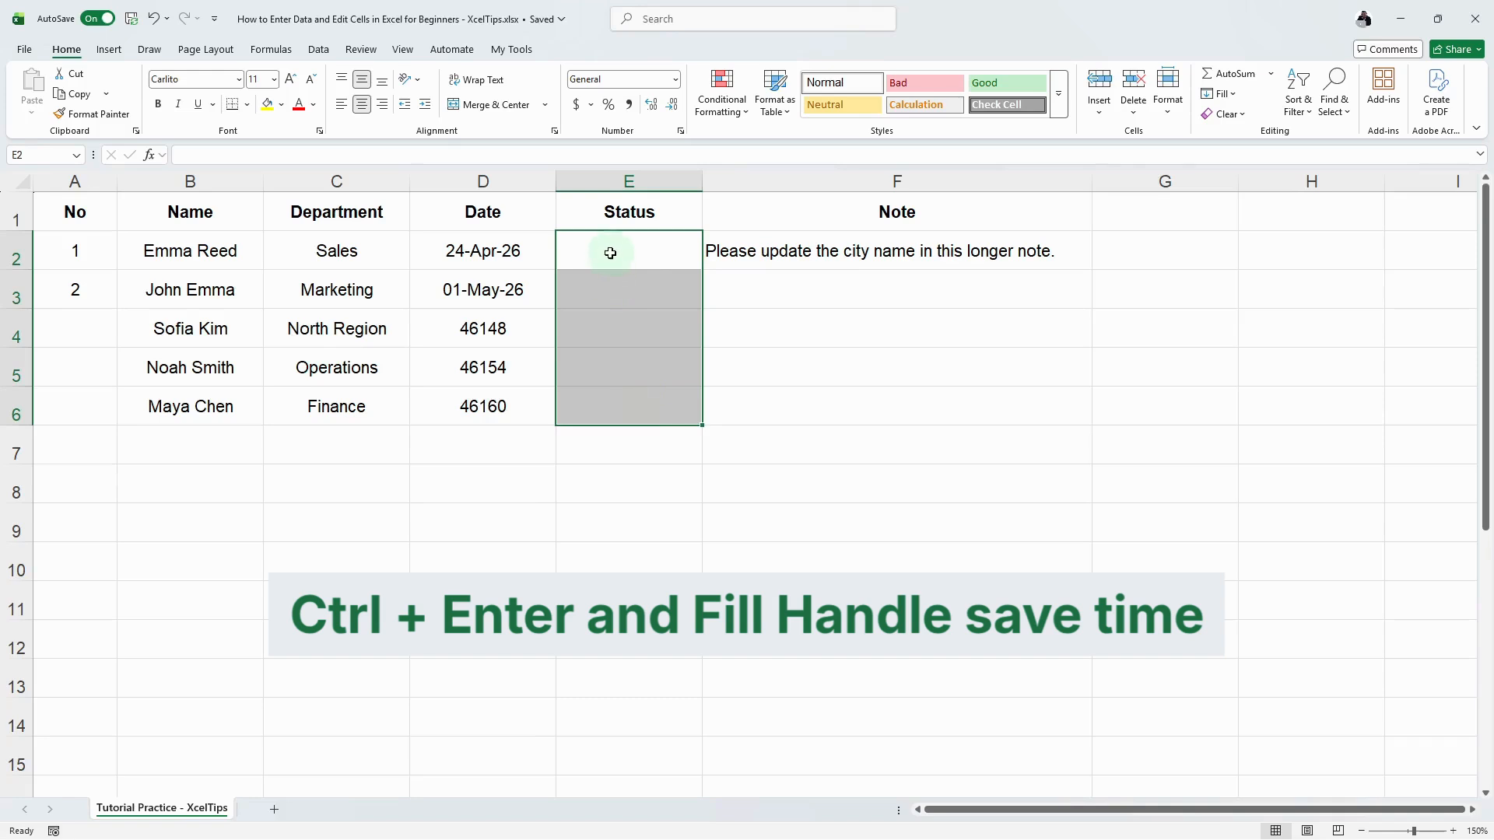
pyautogui.press('F2')
pyautogui.write('Paid')
pyautogui.hotkey('ctrl', 'Return')
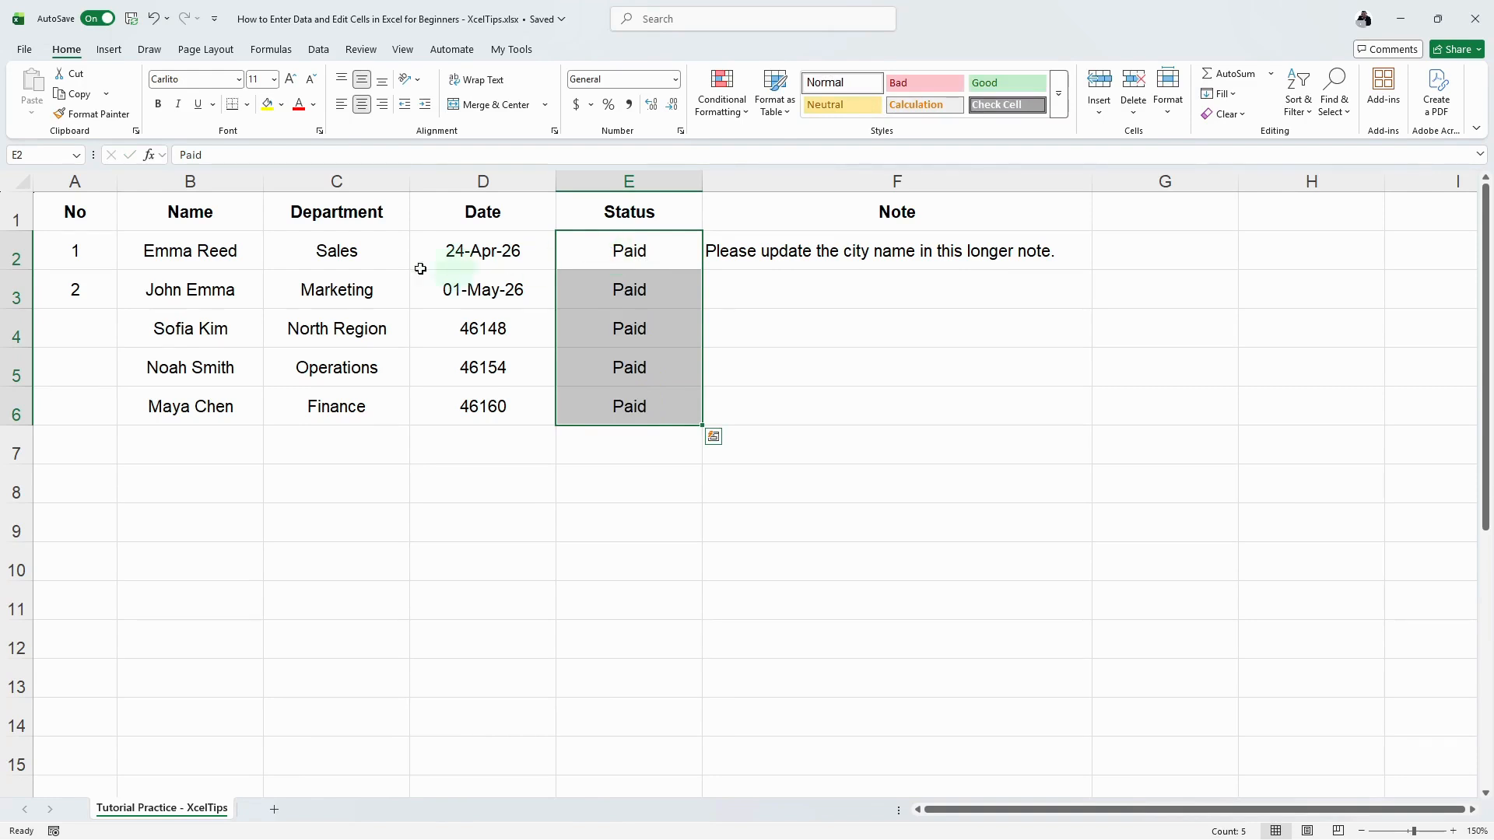
# Continue the numbering in the No column from A2 and A3 down to A6 using the fill pattern
pyautogui.click(78, 252)
pyautogui.moveTo(78, 252); pyautogui.dragTo(120, 420)
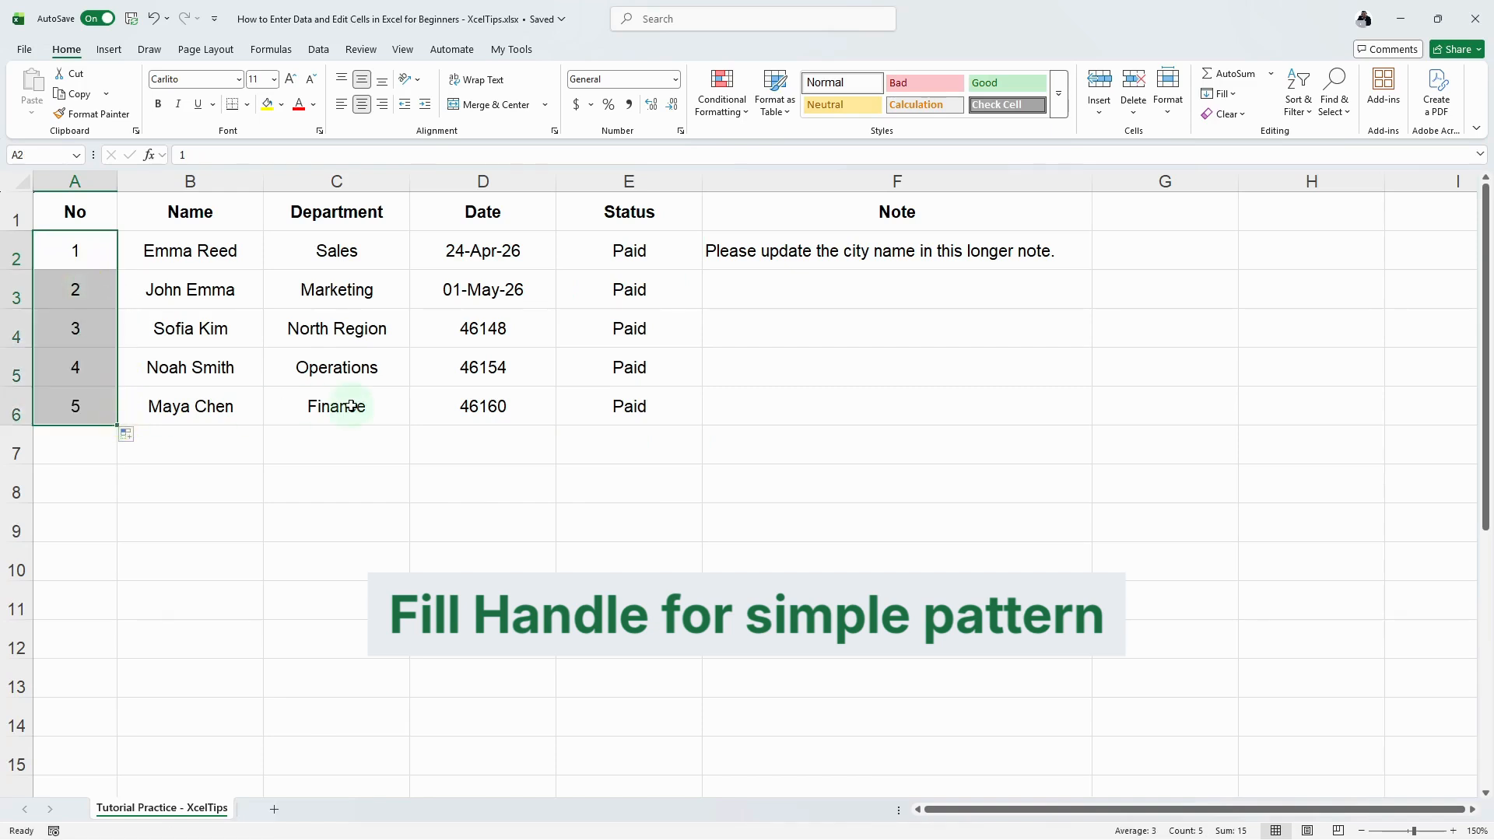